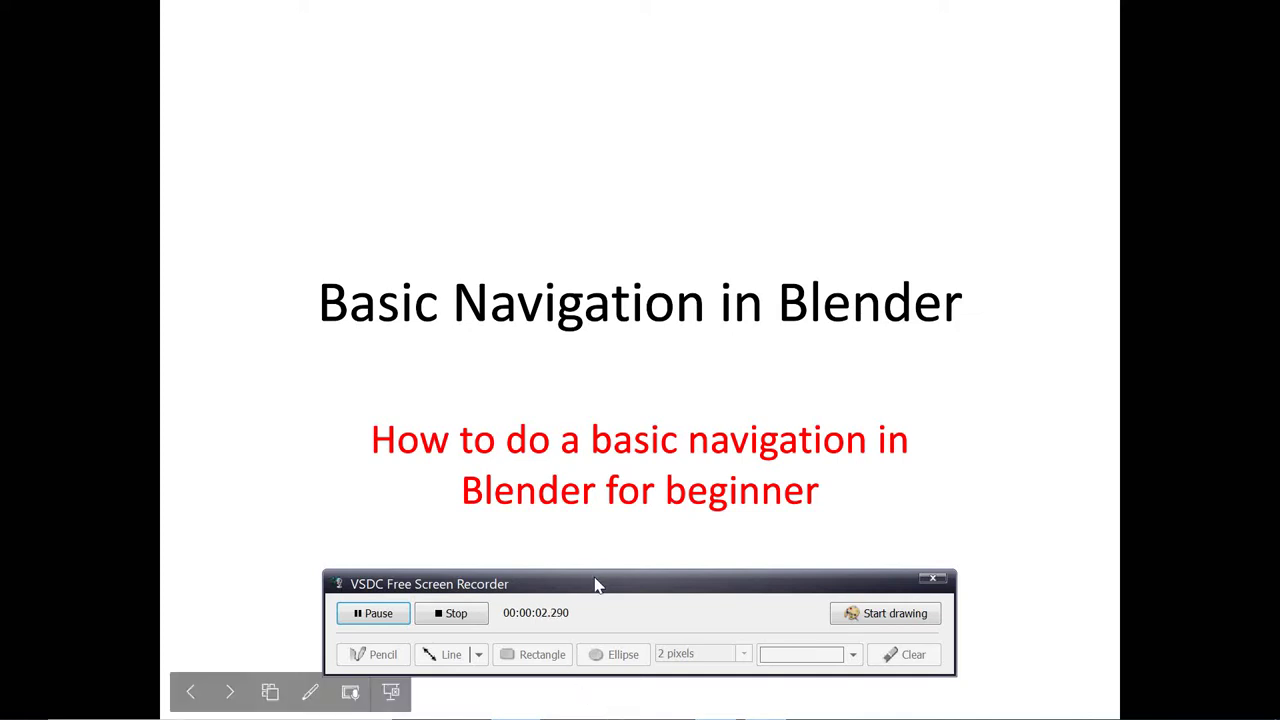
# Advance the slideshow to the Mouse slide, then exit back to the editing view.
pyautogui.moveTo(594, 582); pyautogui.dragTo(638, 620)
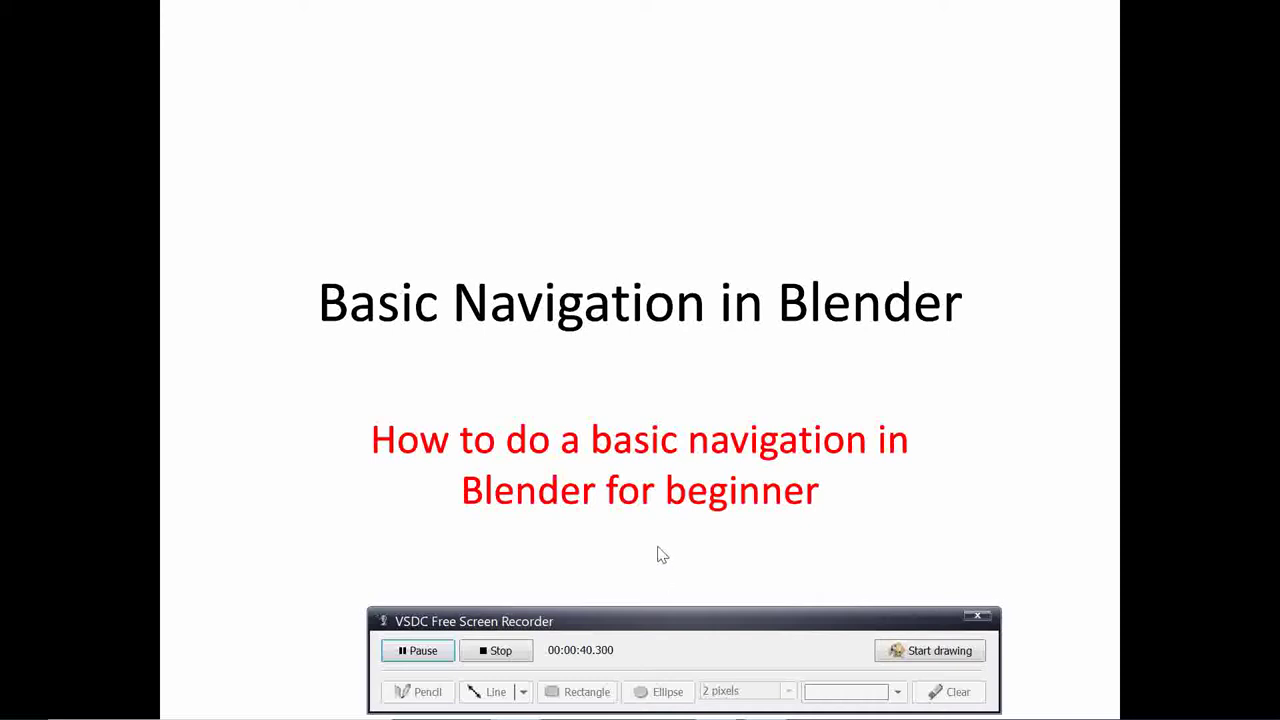
pyautogui.click(637, 388)
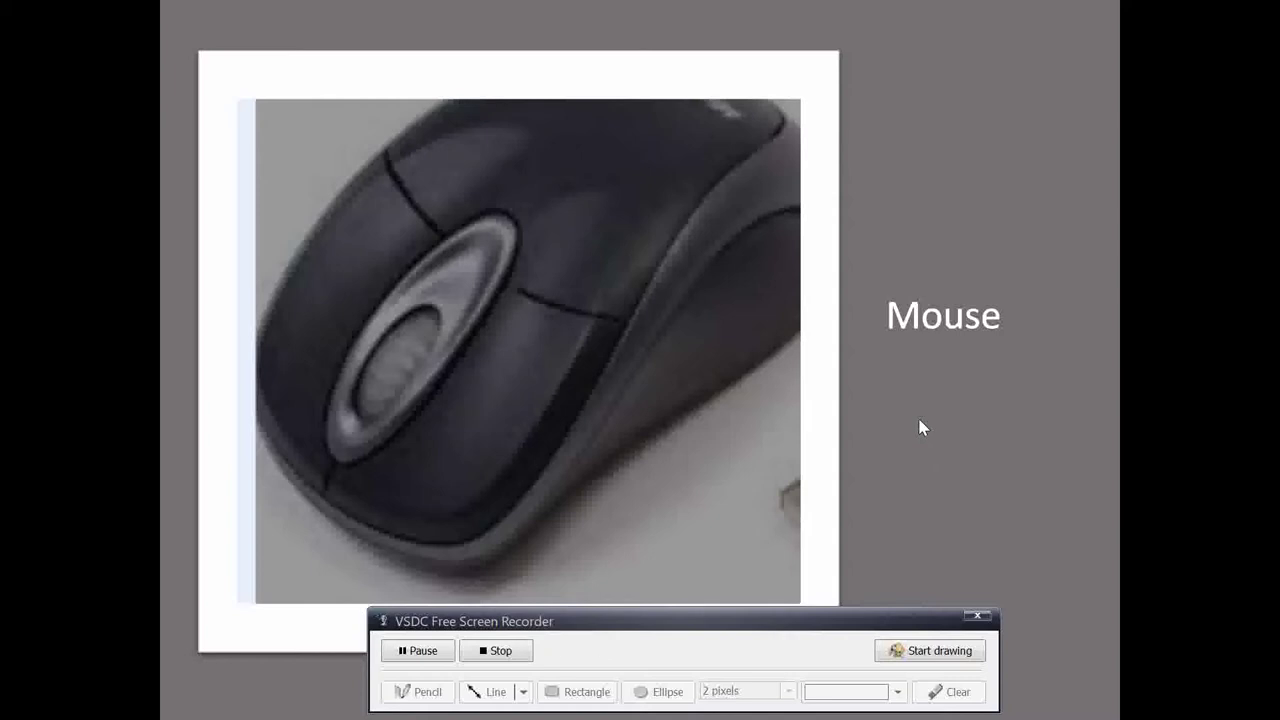
pyautogui.press('Escape')
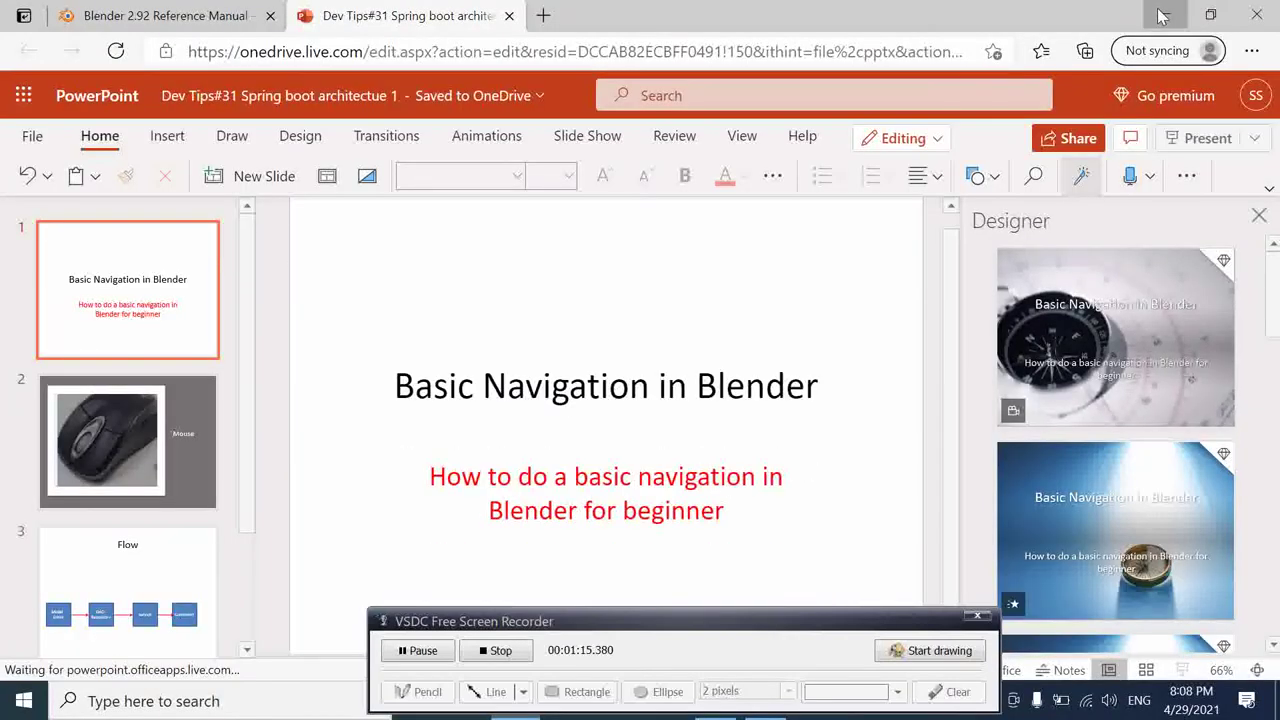
# Minimize Edge and launch Blender from its desktop icon.
pyautogui.click(1160, 14)
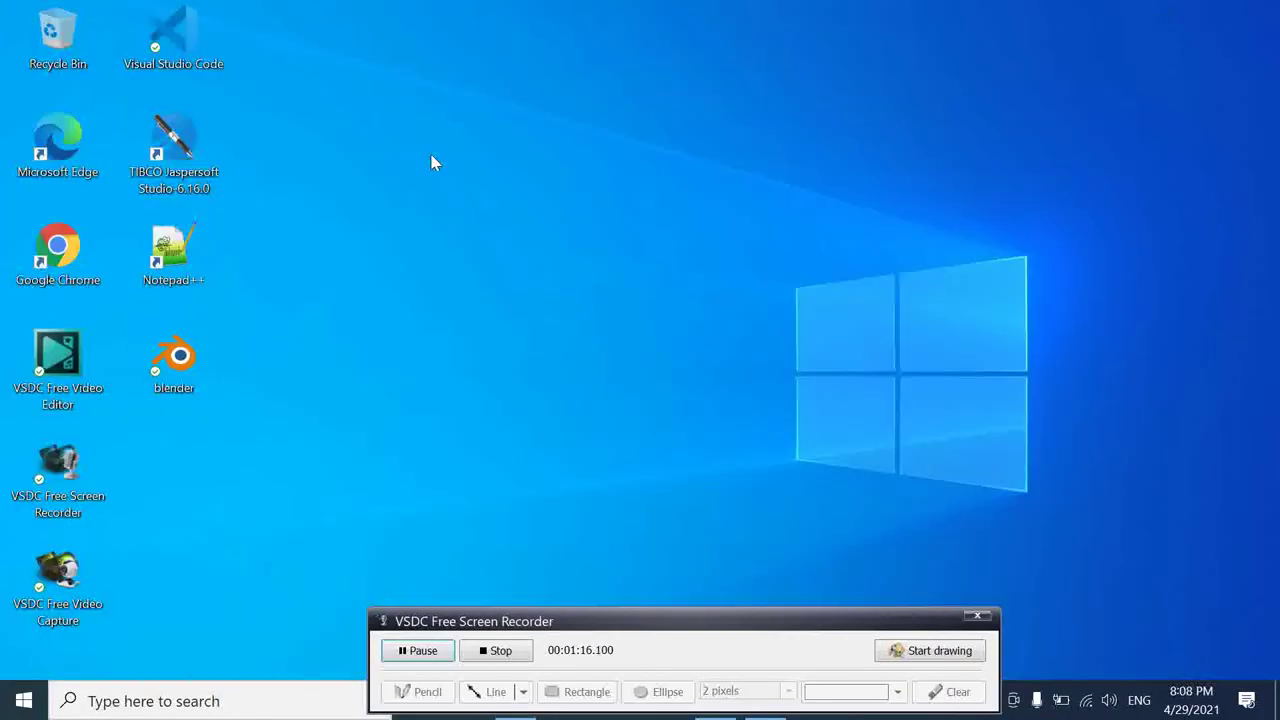
pyautogui.doubleClick(172, 375)
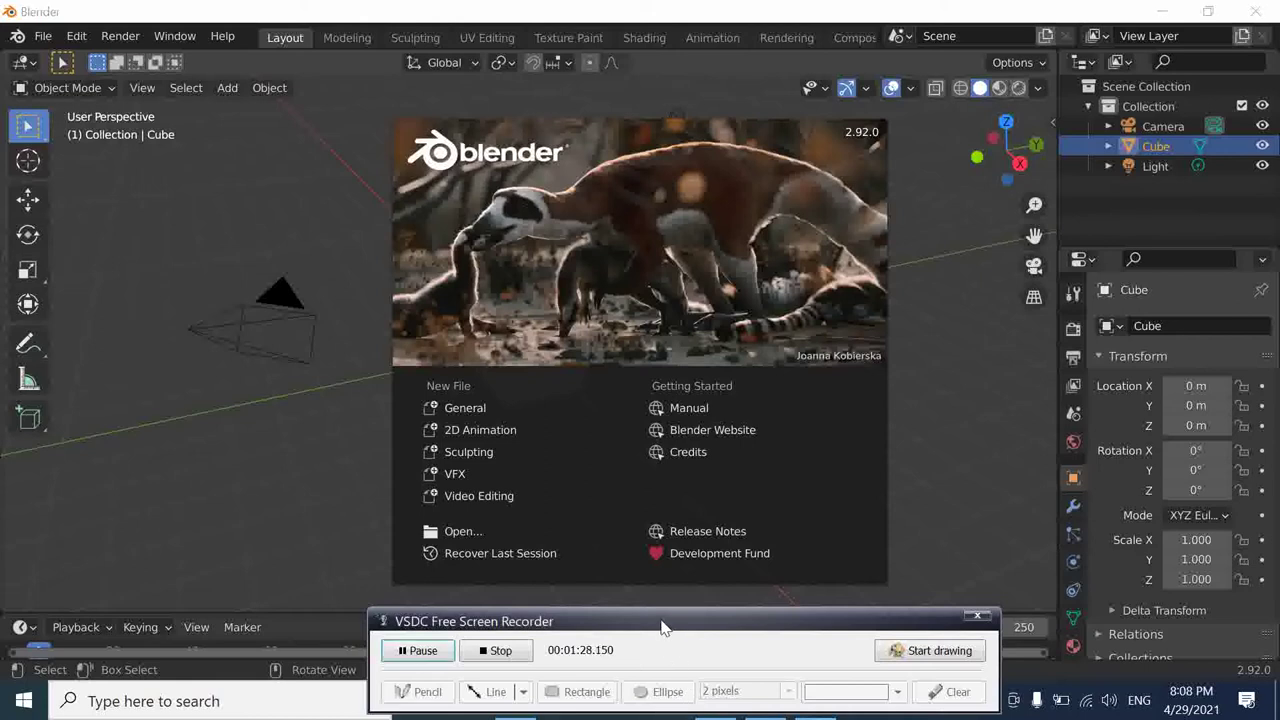
# Close the Blender 2.92 splash screen to reveal the Camera, Cube and Light scene.
pyautogui.moveTo(660, 627)
pyautogui.mouseDown()
pyautogui.moveTo(670, 673)
pyautogui.moveTo(649, 675)
pyautogui.mouseUp()
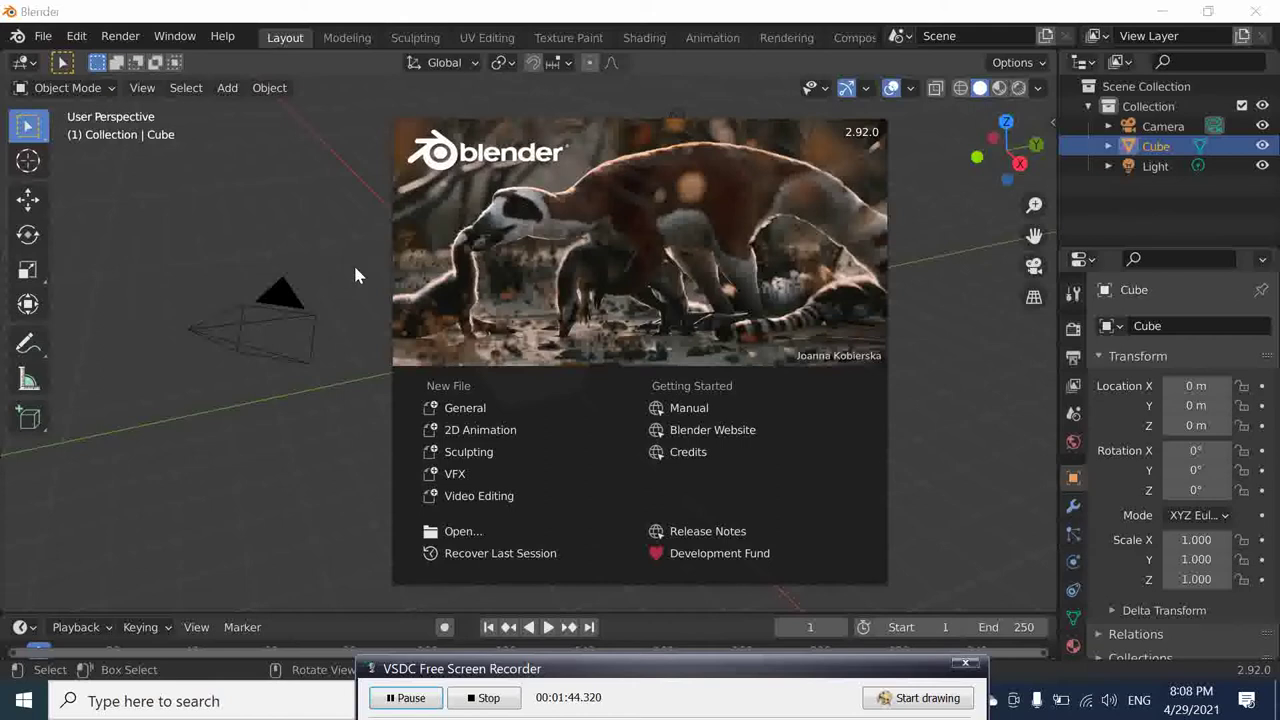
pyautogui.click(297, 268)
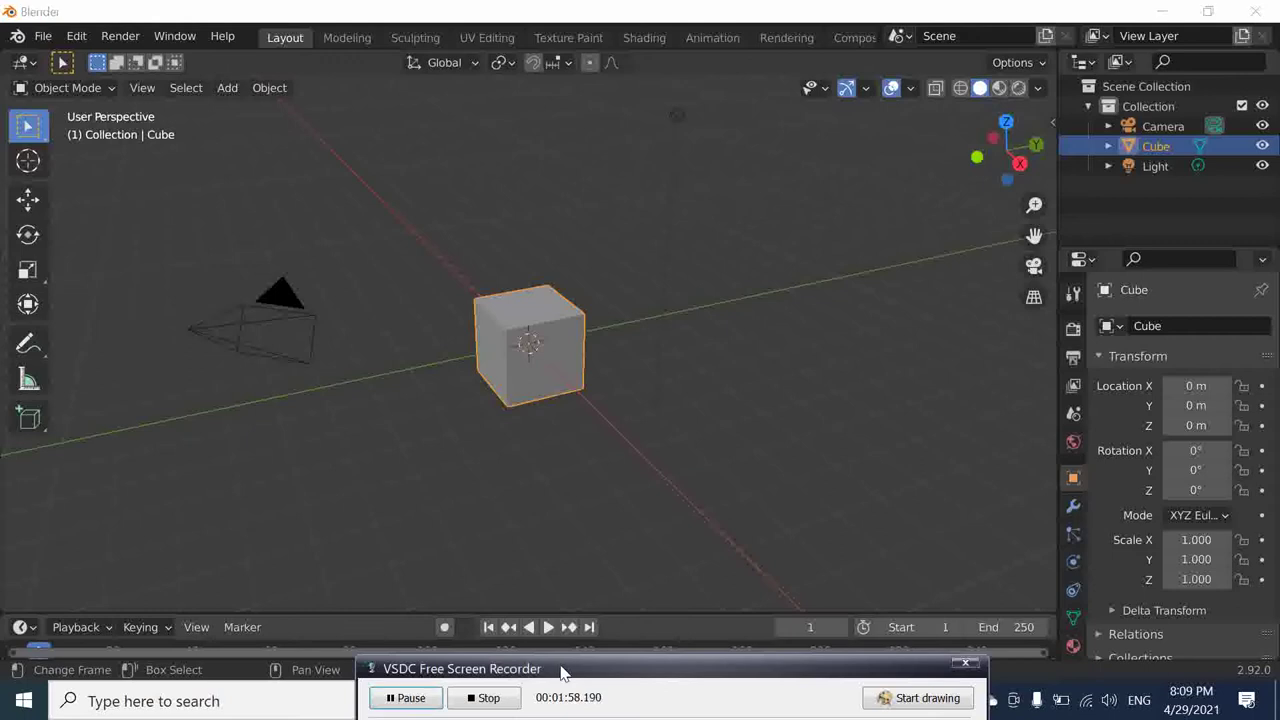
# Deselect the cube and bring Edge forward on the PowerPoint Mouse slide.
pyautogui.moveTo(560, 667); pyautogui.dragTo(573, 706)
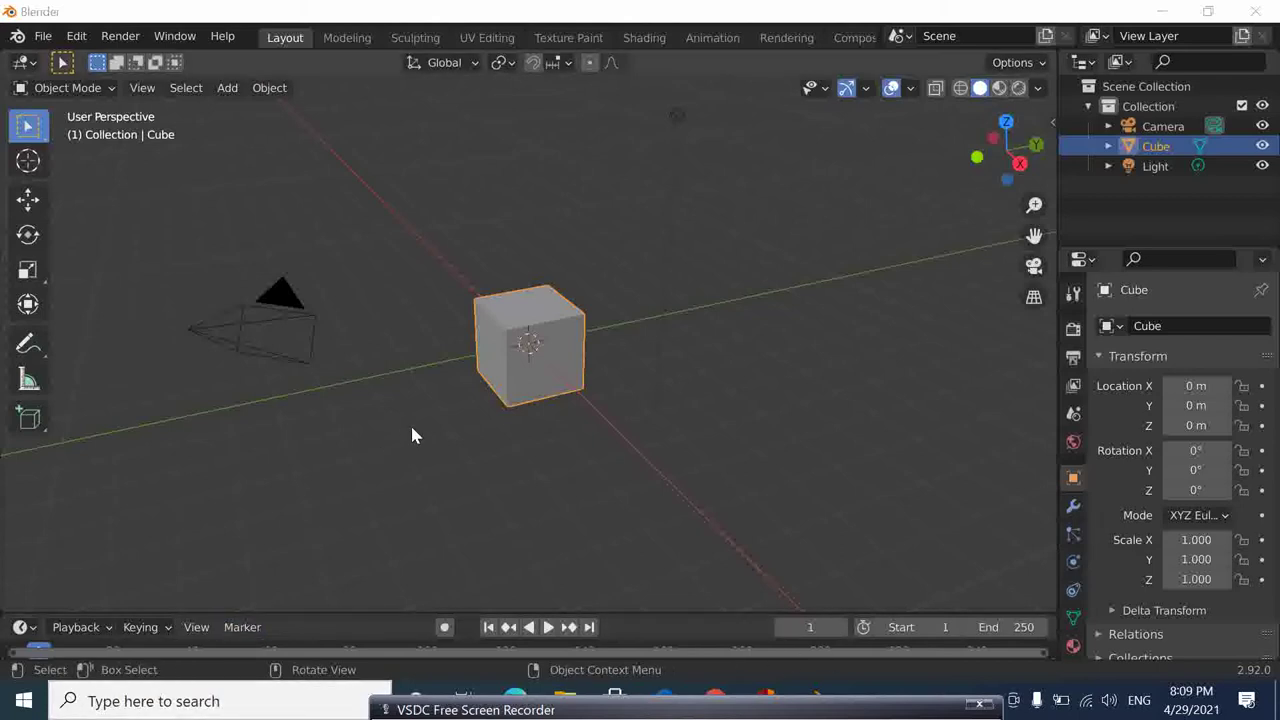
pyautogui.click(676, 395)
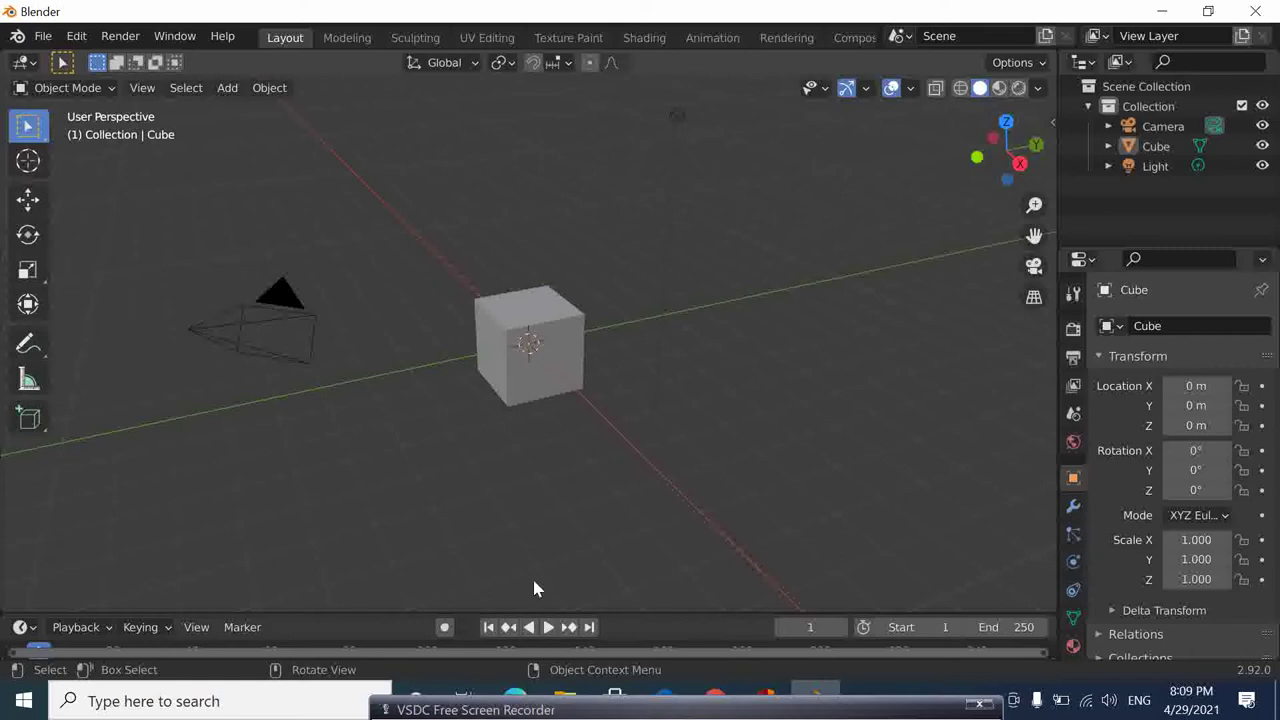
pyautogui.click(538, 697)
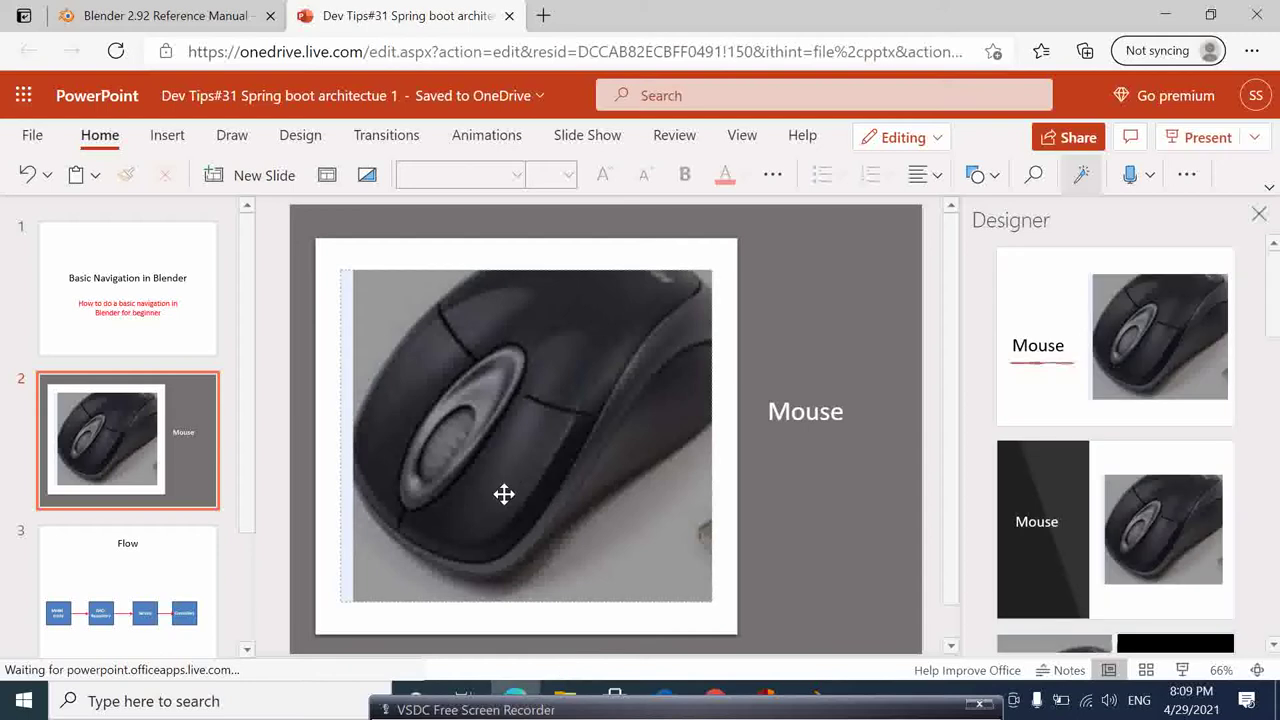
# Minimize the browser so Blender's default scene shows again.
pyautogui.click(1165, 14)
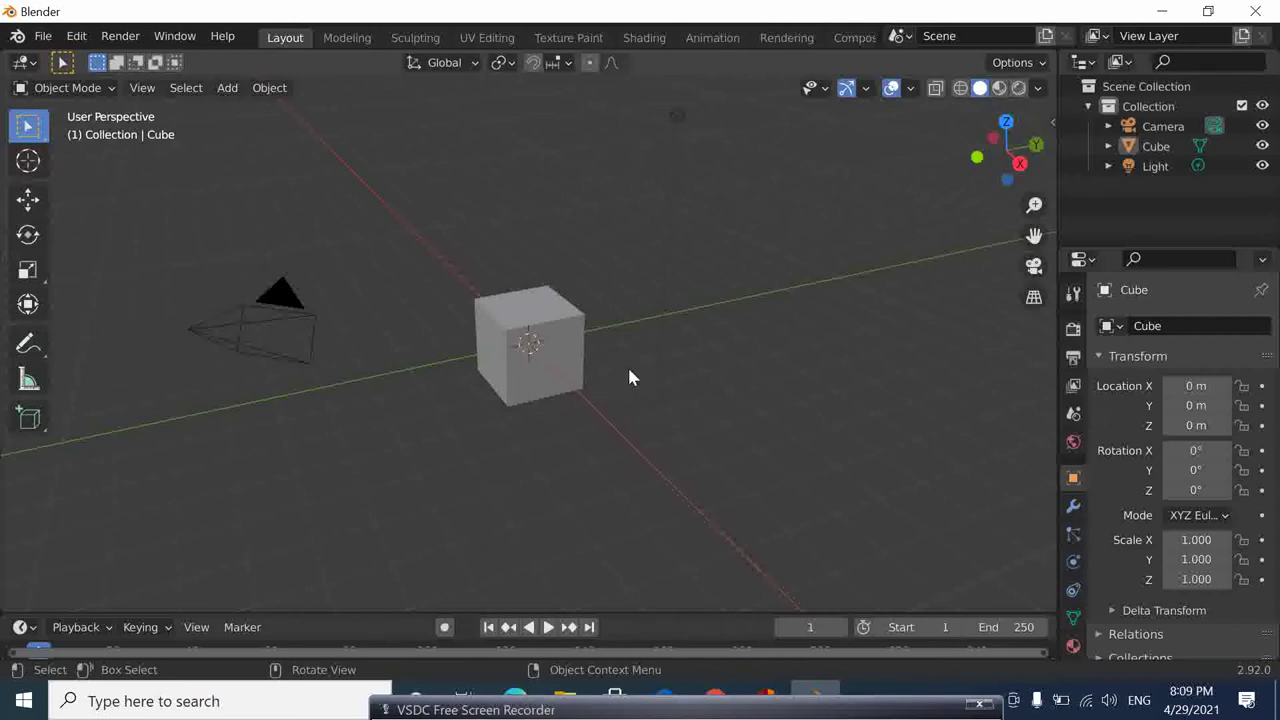
pyautogui.click(554, 350)
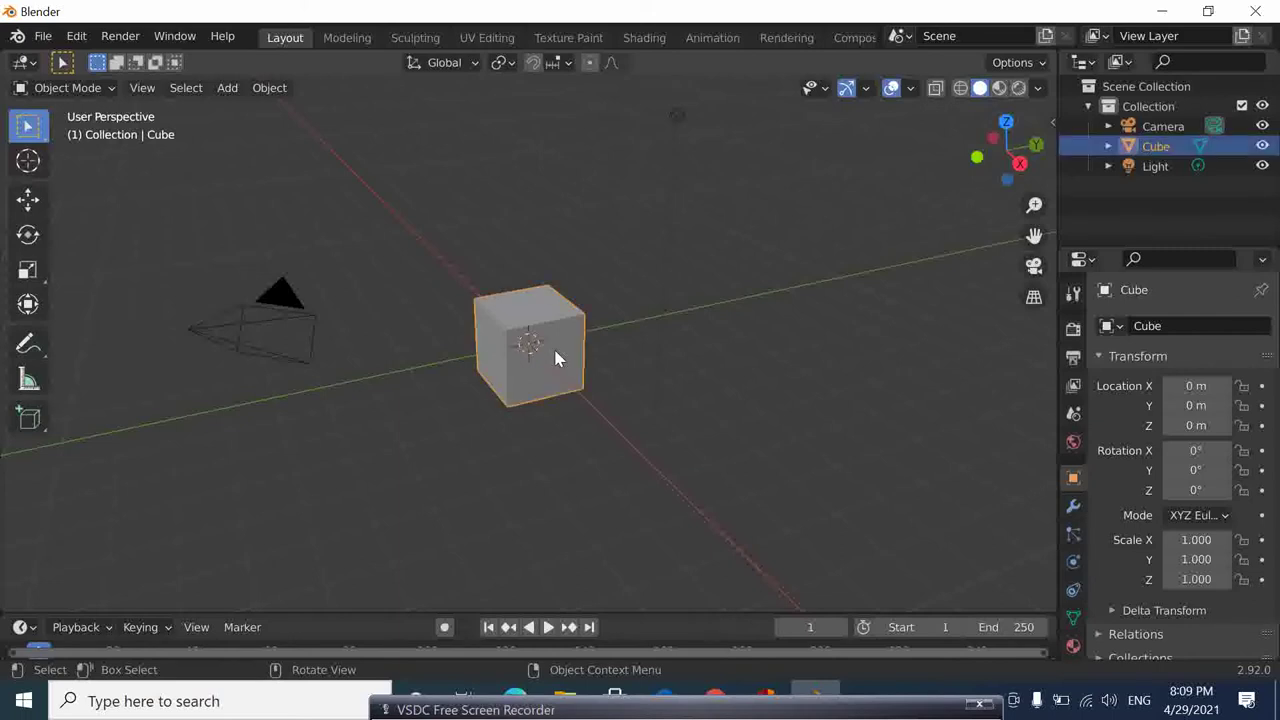
pyautogui.click(638, 276)
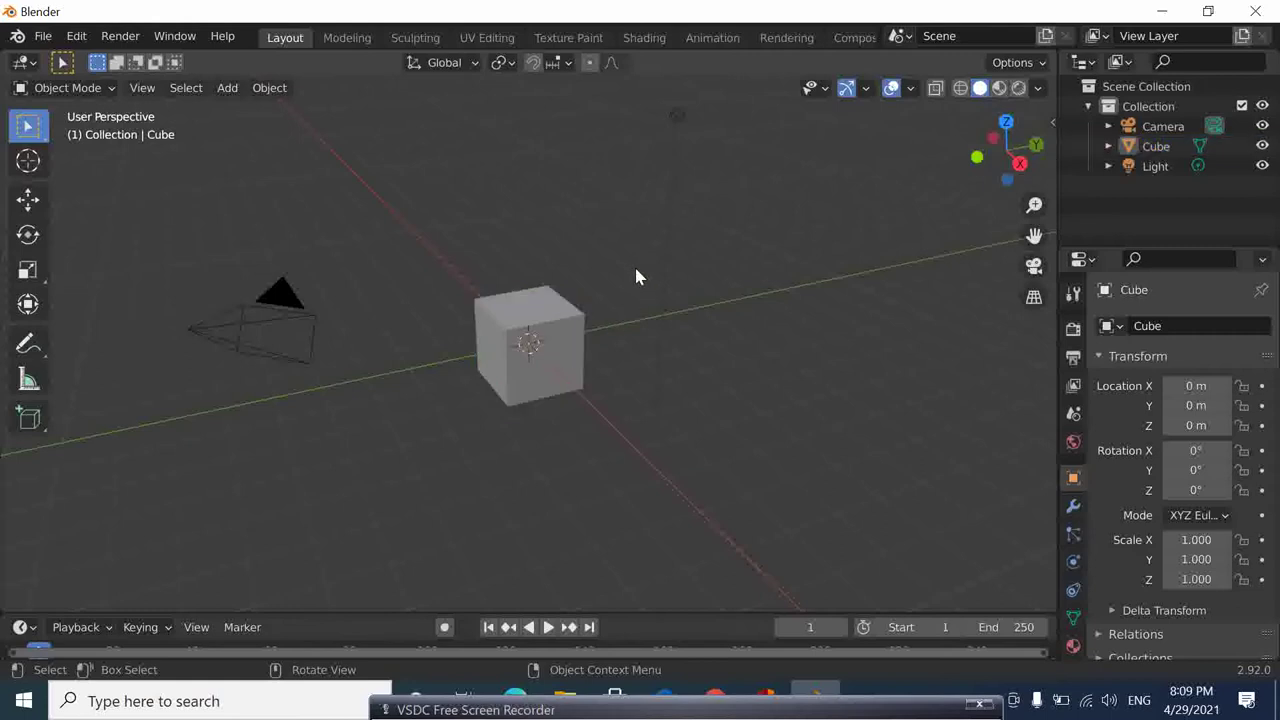
# Capture a snip of the Blender window with Snipping Tool.
pyautogui.click(219, 701)
pyautogui.write('s')
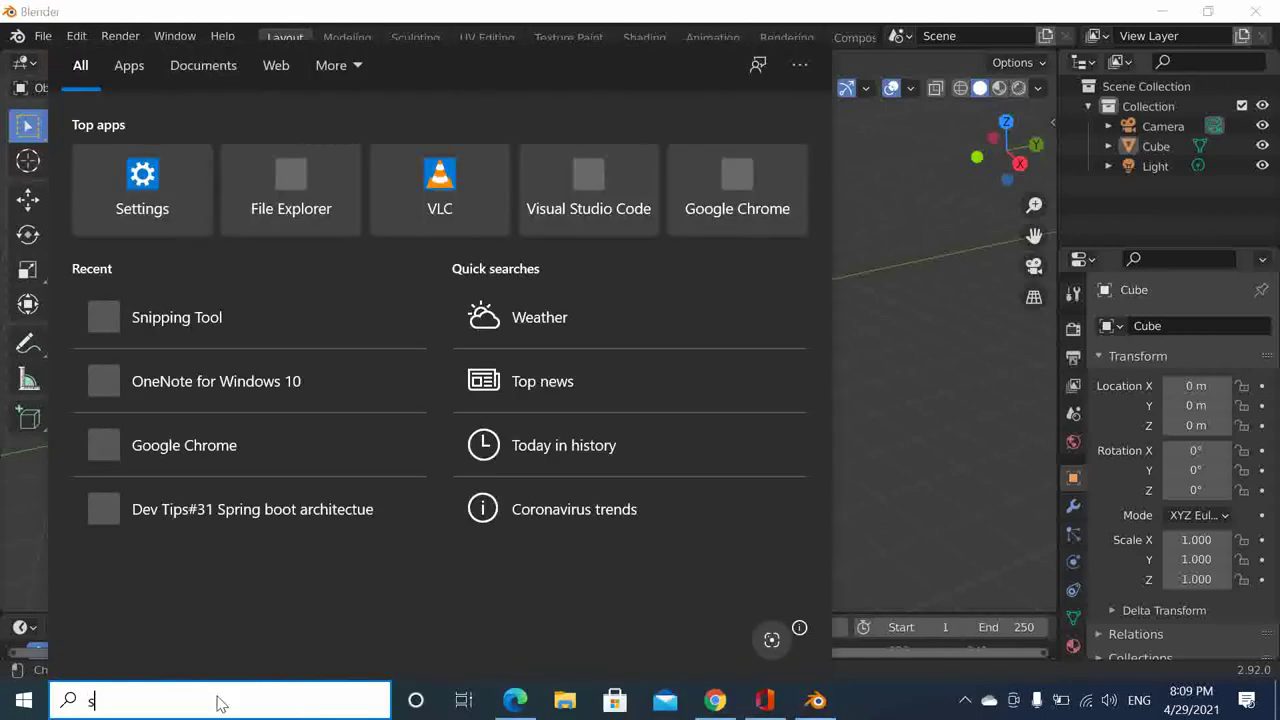
pyautogui.click(151, 145)
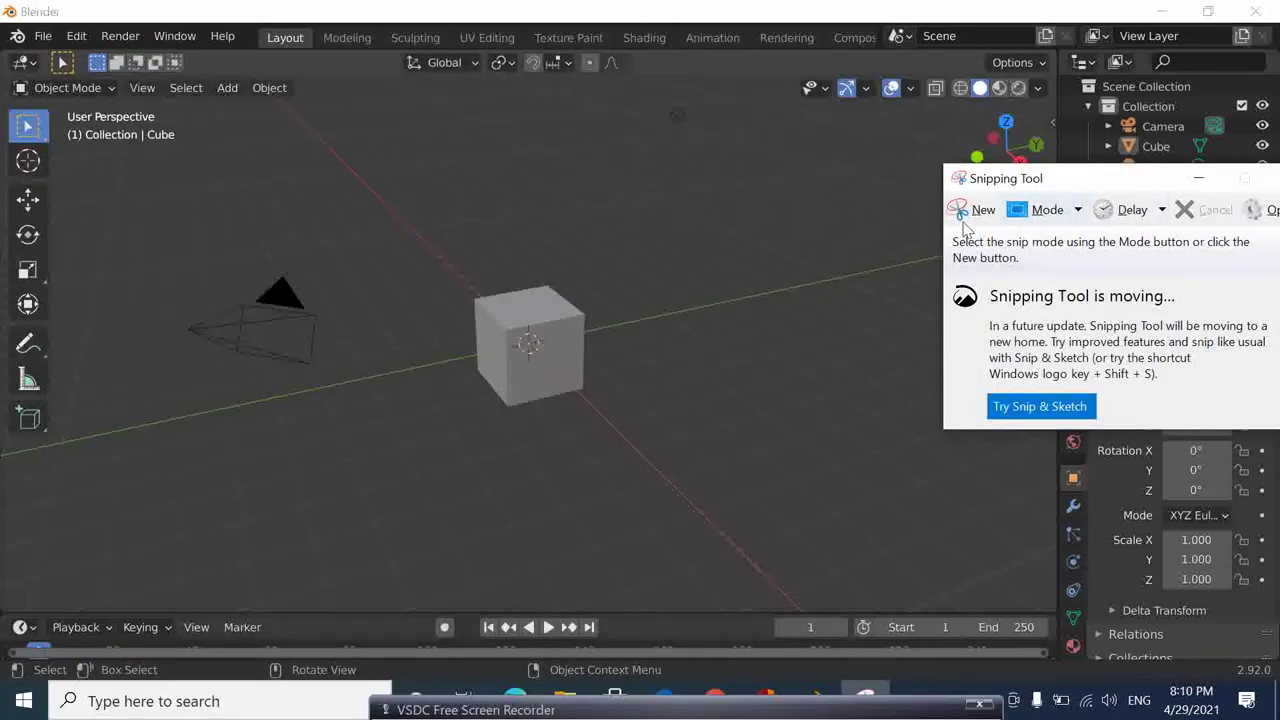
pyautogui.click(964, 208)
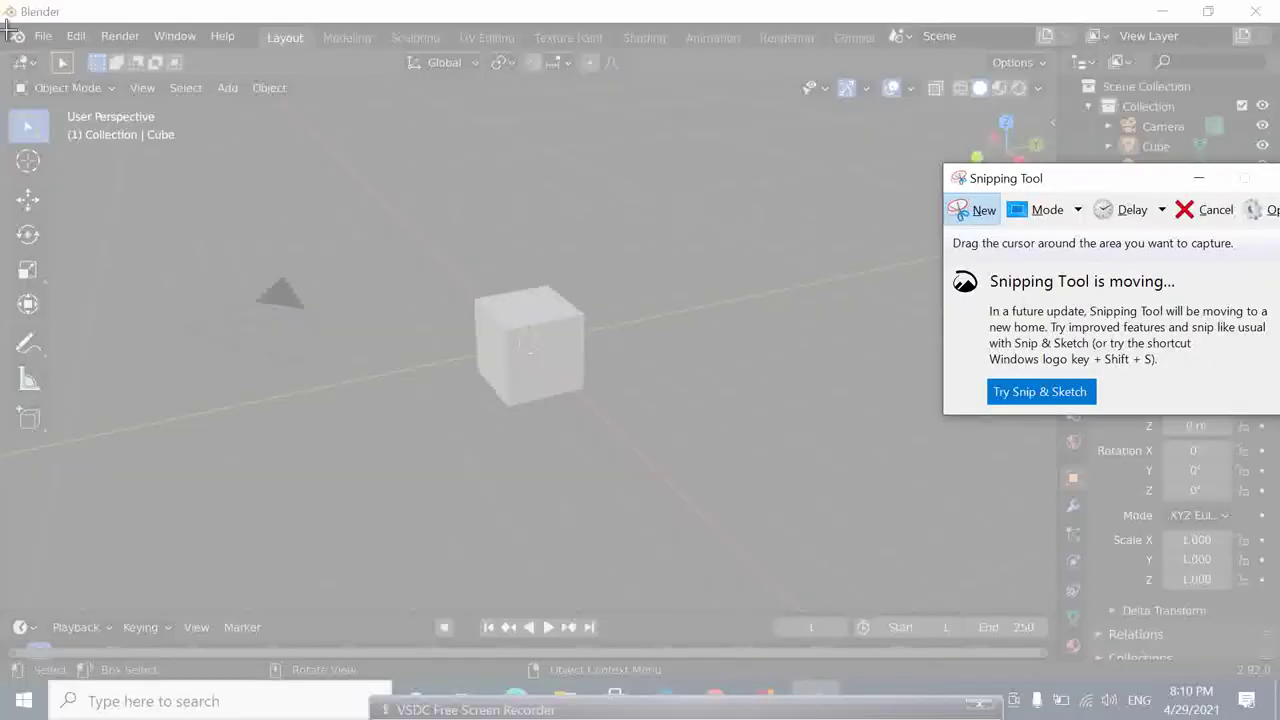
pyautogui.moveTo(1, 22)
pyautogui.mouseDown()
pyautogui.moveTo(228, 706)
pyautogui.moveTo(930, 690)
pyautogui.mouseUp()
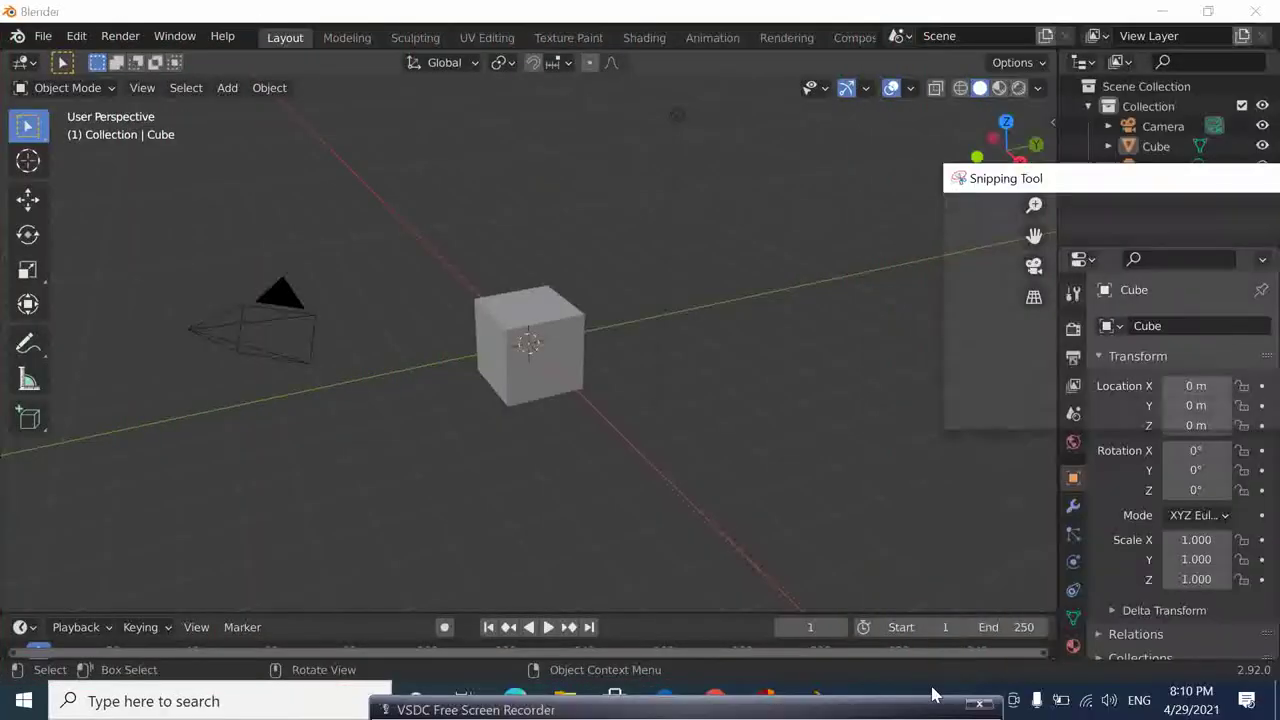
pyautogui.scroll(-1, 626, 285)
pyautogui.scroll(-2, 626, 285)
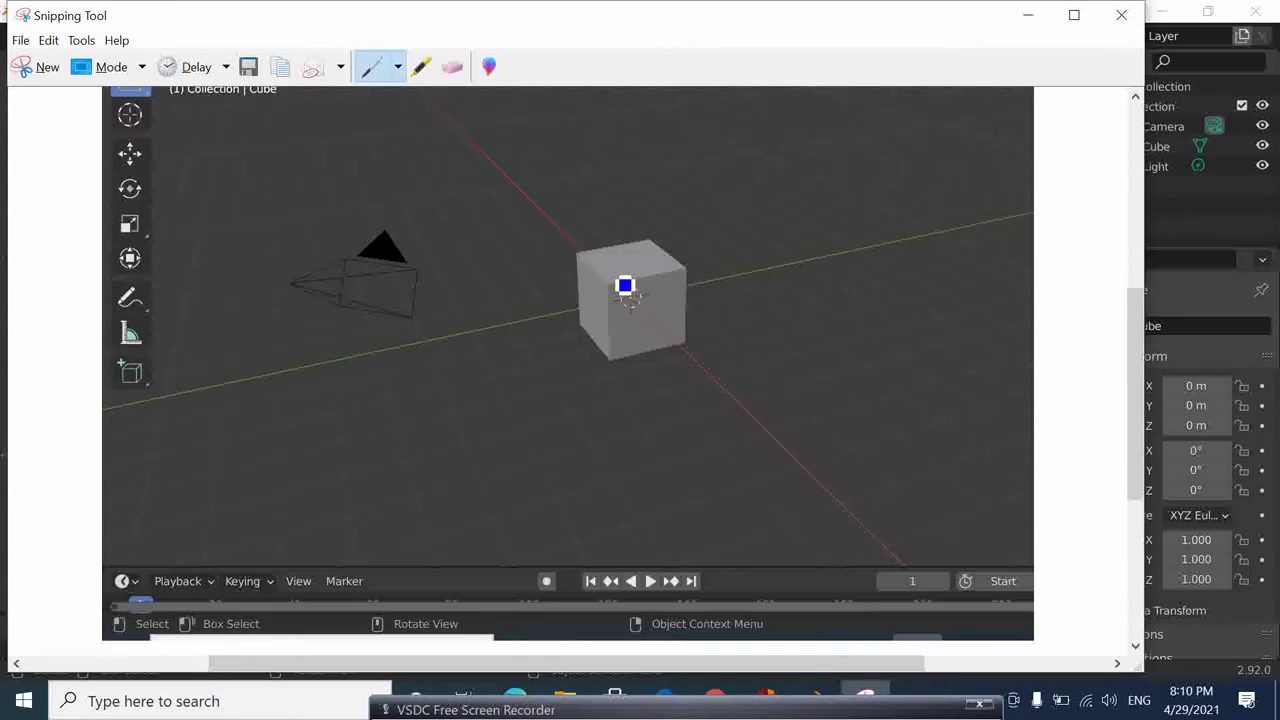
pyautogui.scroll(-1, 400, 400)
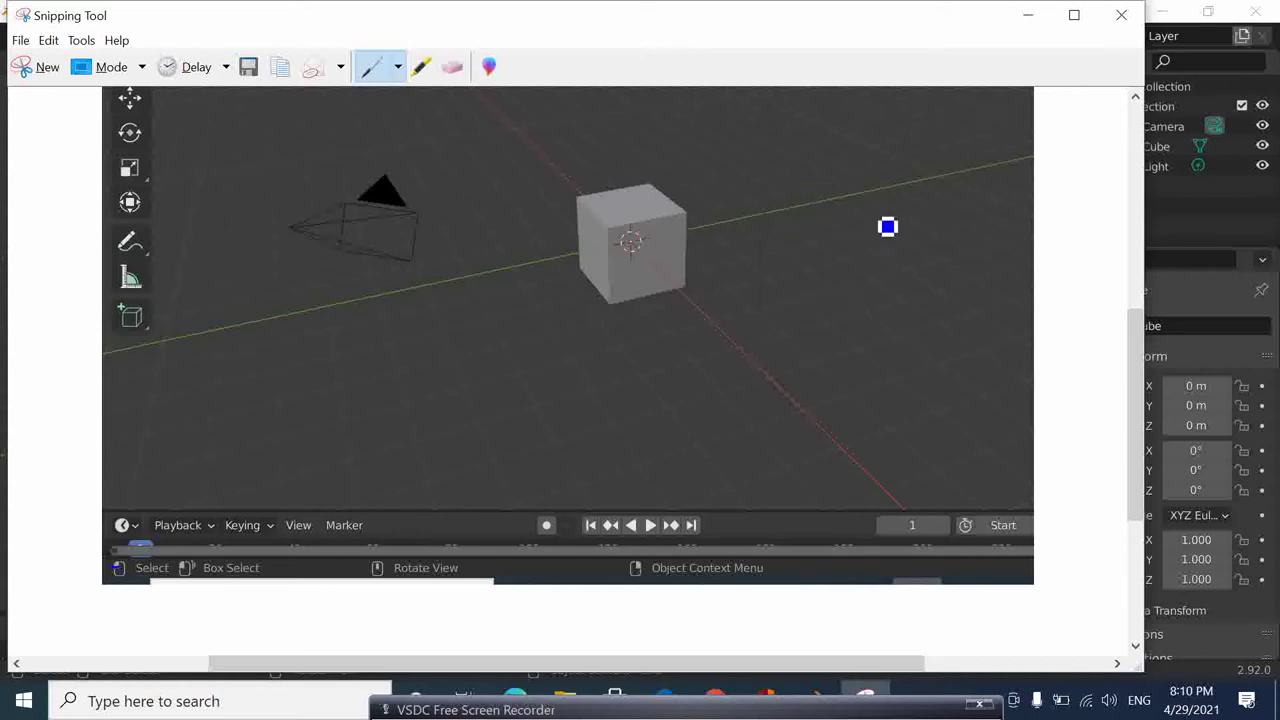
# Return to Blender, select the cube, and switch to top orthographic view.
pyautogui.click(1024, 20)
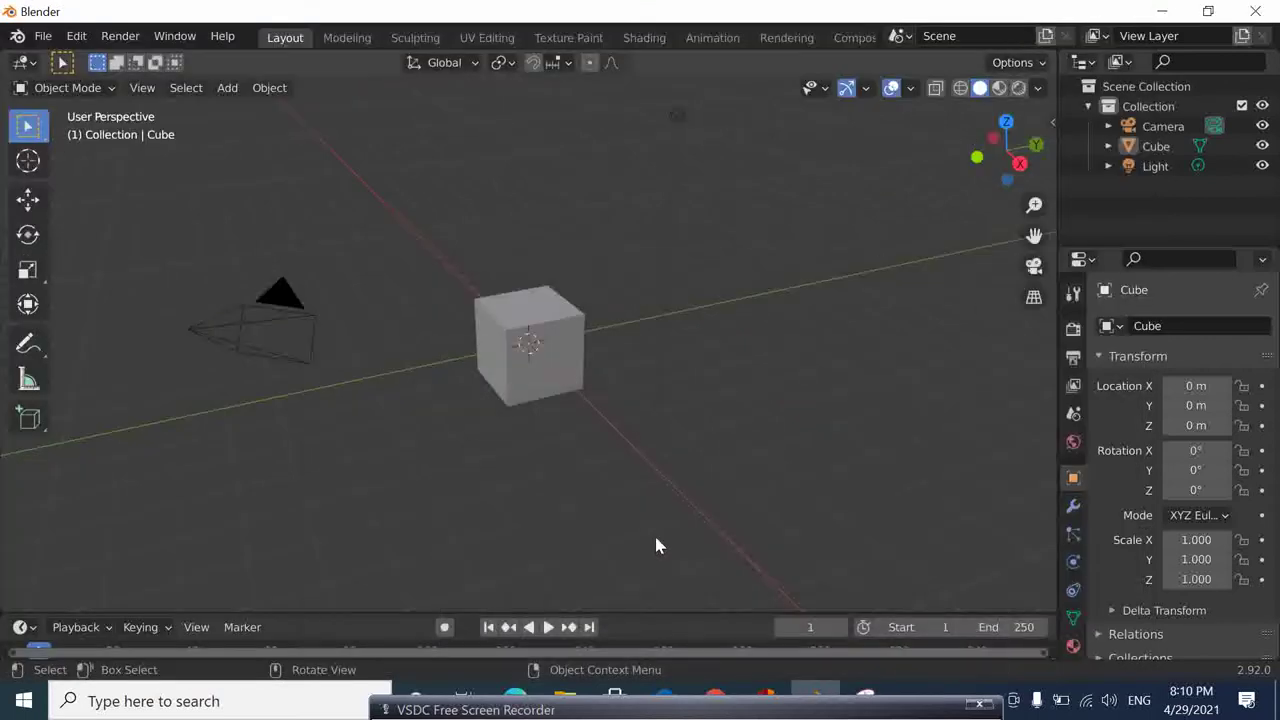
pyautogui.click(561, 358)
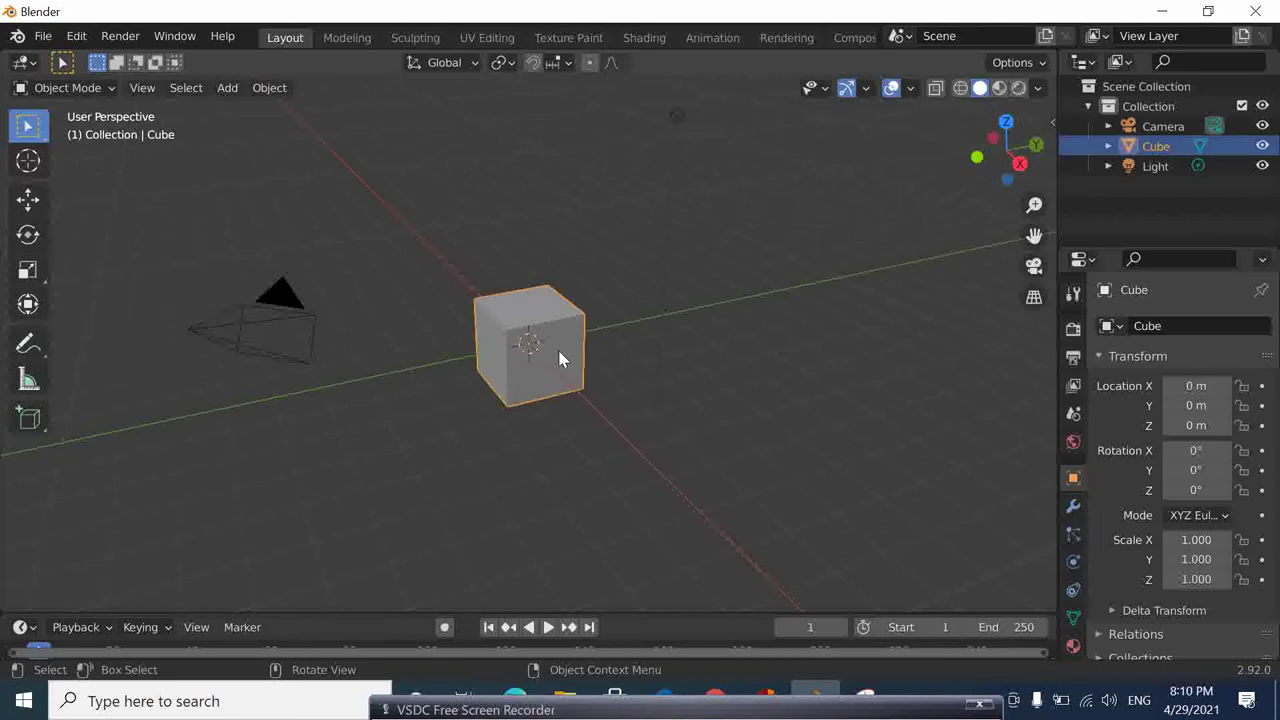
pyautogui.click(685, 366)
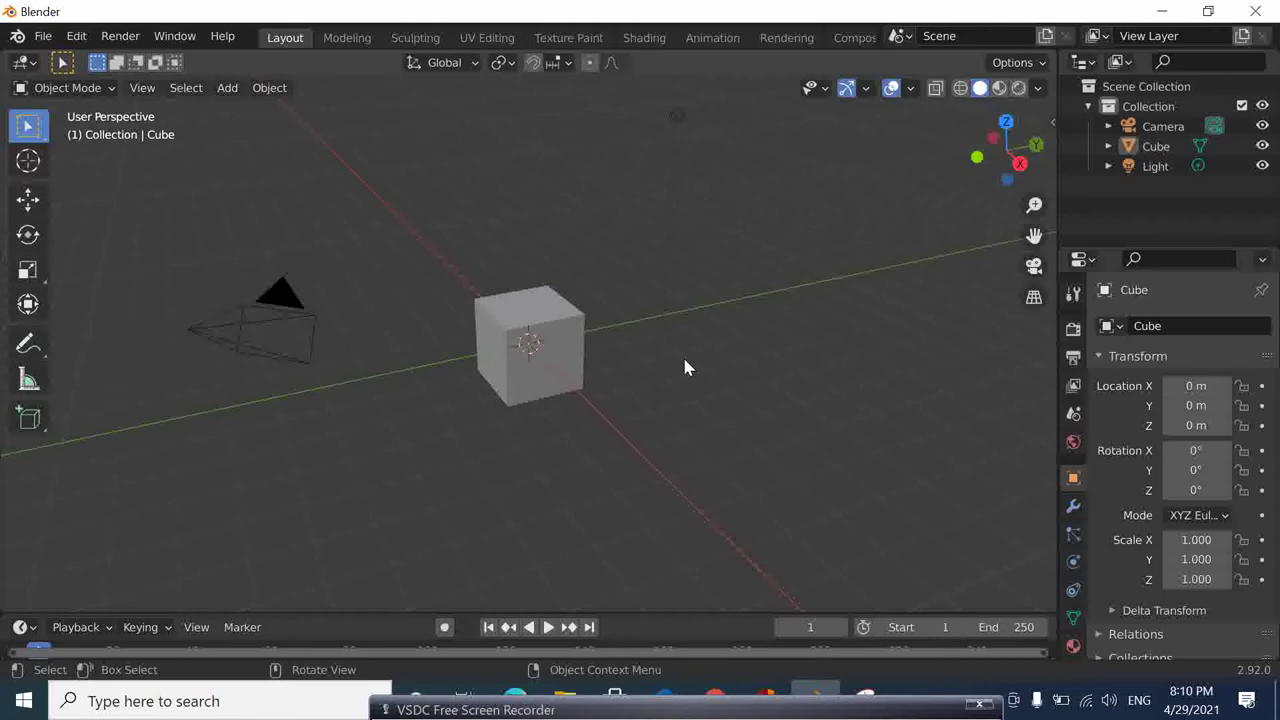
pyautogui.click(567, 358)
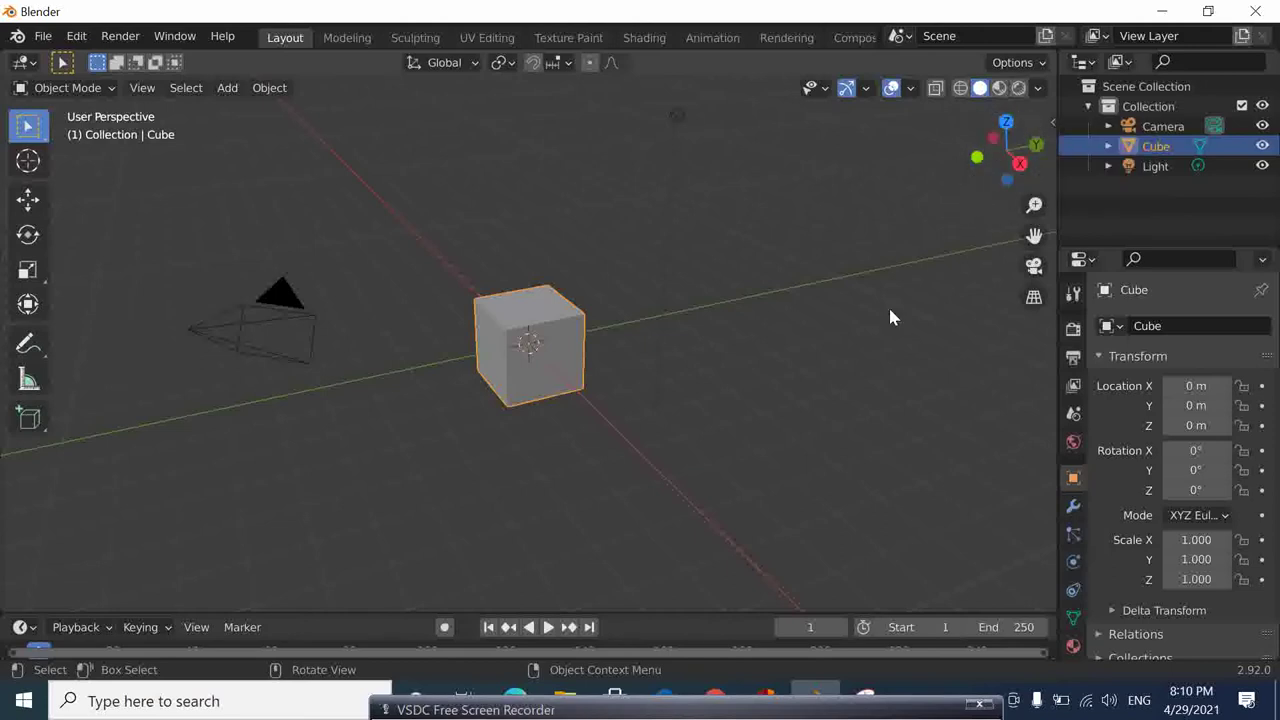
pyautogui.click(1006, 121)
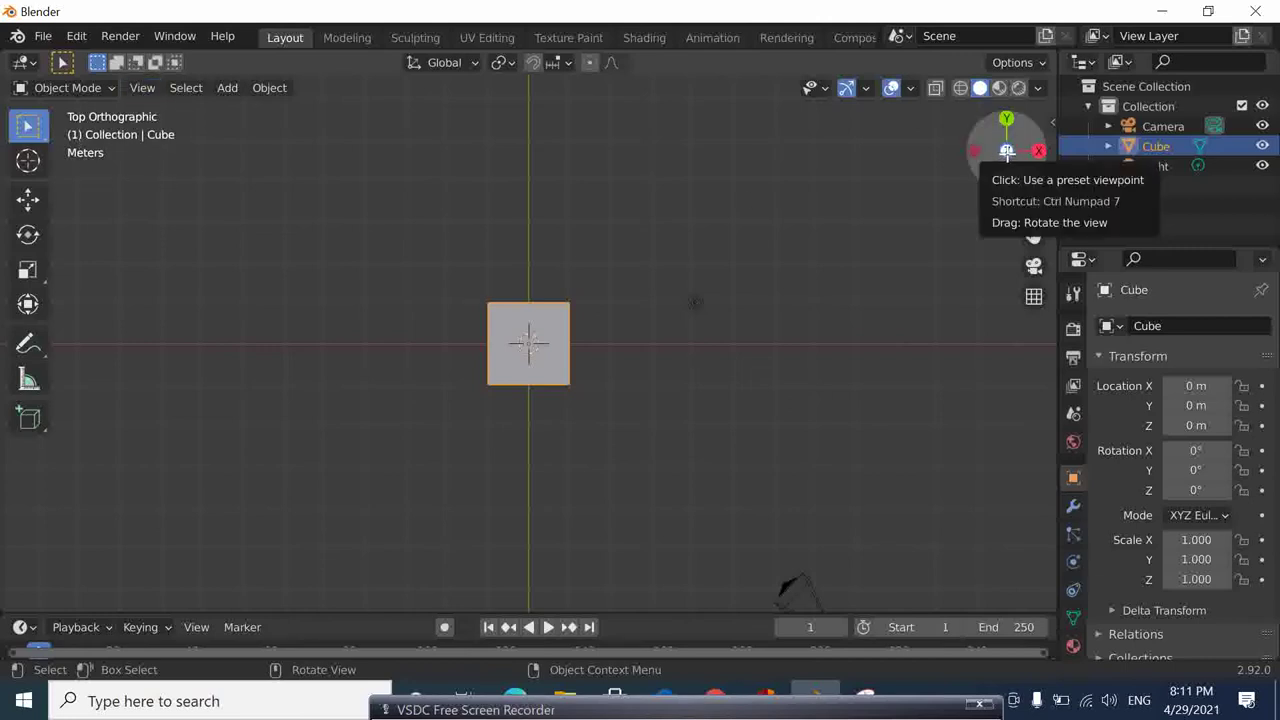
# Cycle through back, right, bottom, left and top orthographic views, then orbit into User Perspective.
pyautogui.moveTo(1006, 117); pyautogui.dragTo(990, 125)
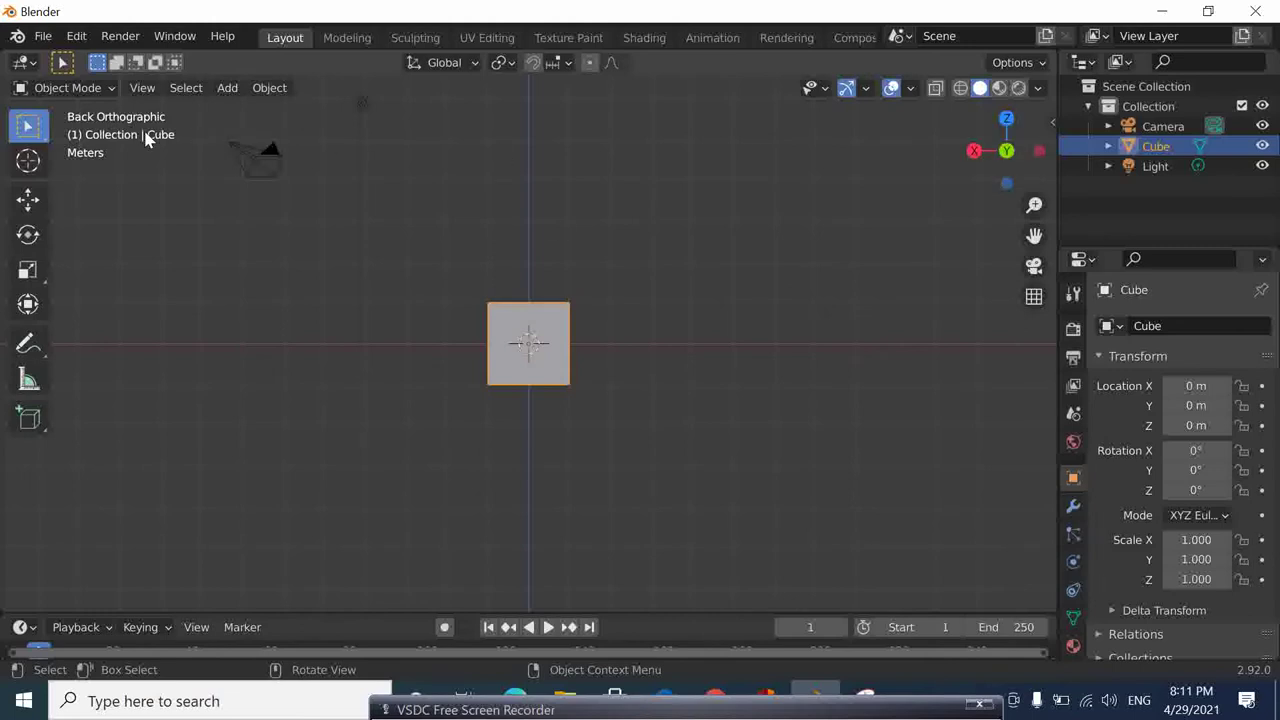
pyautogui.click(974, 150)
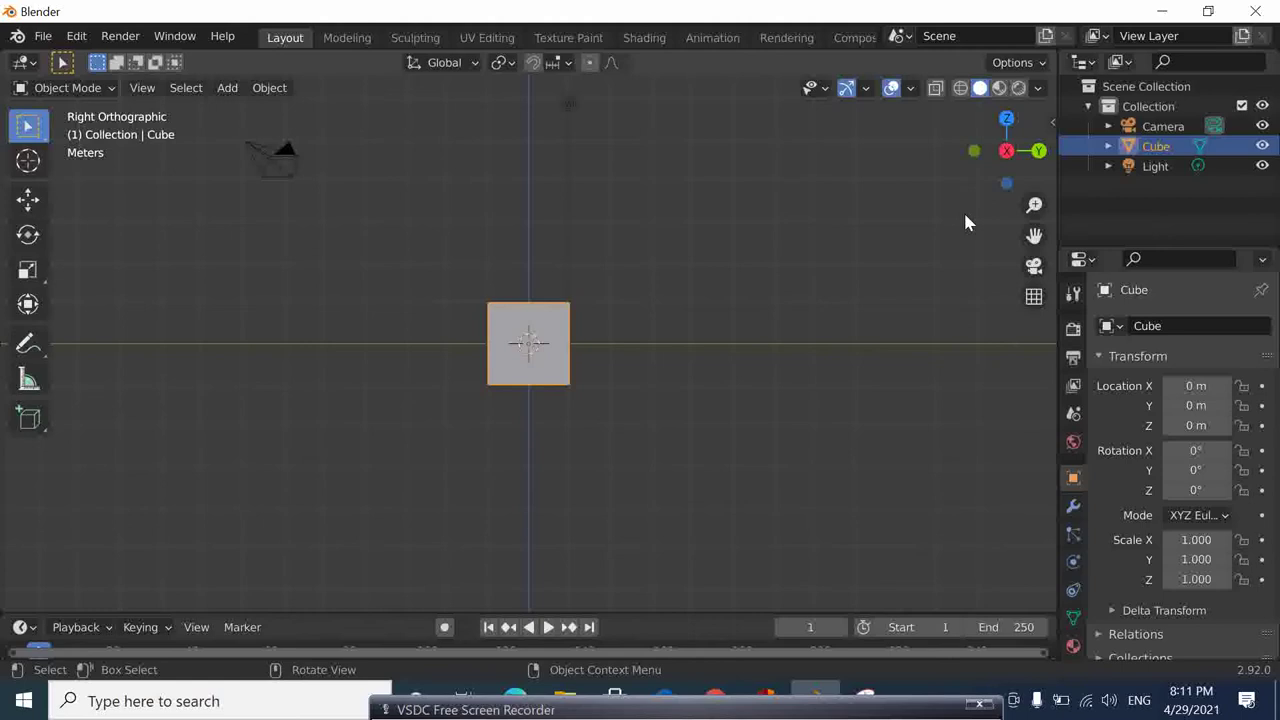
pyautogui.click(1005, 182)
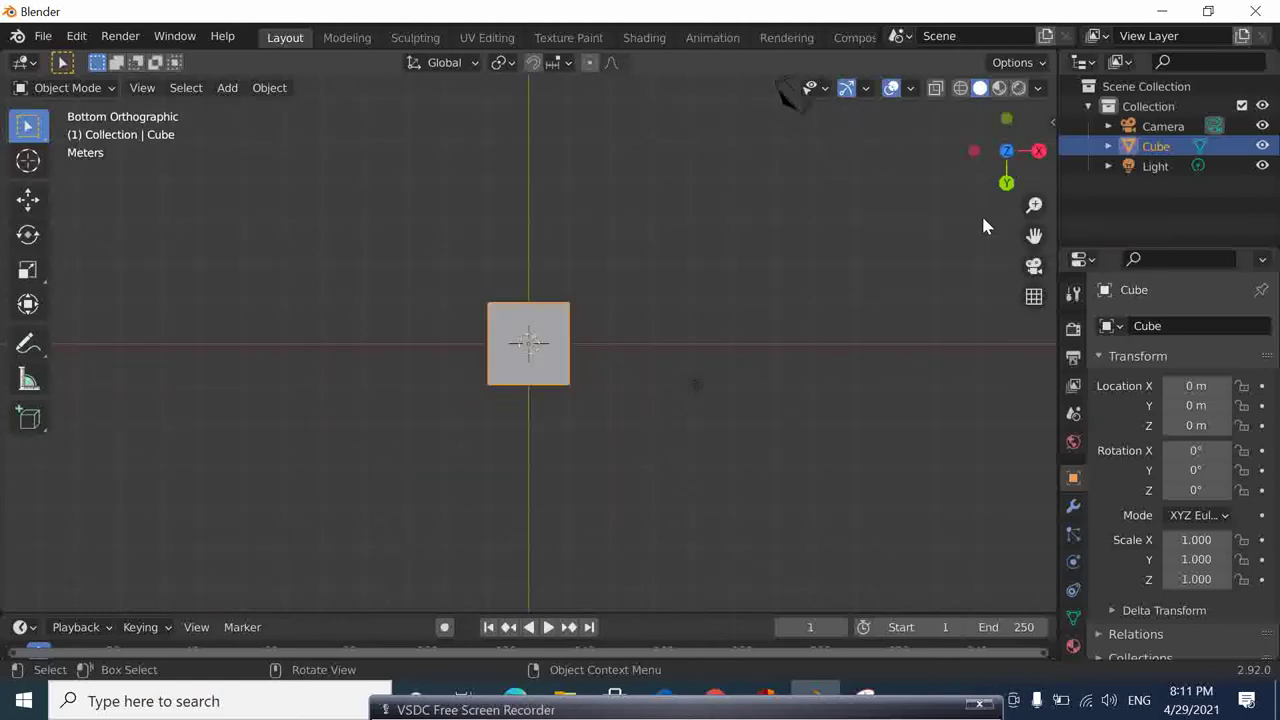
pyautogui.click(976, 150)
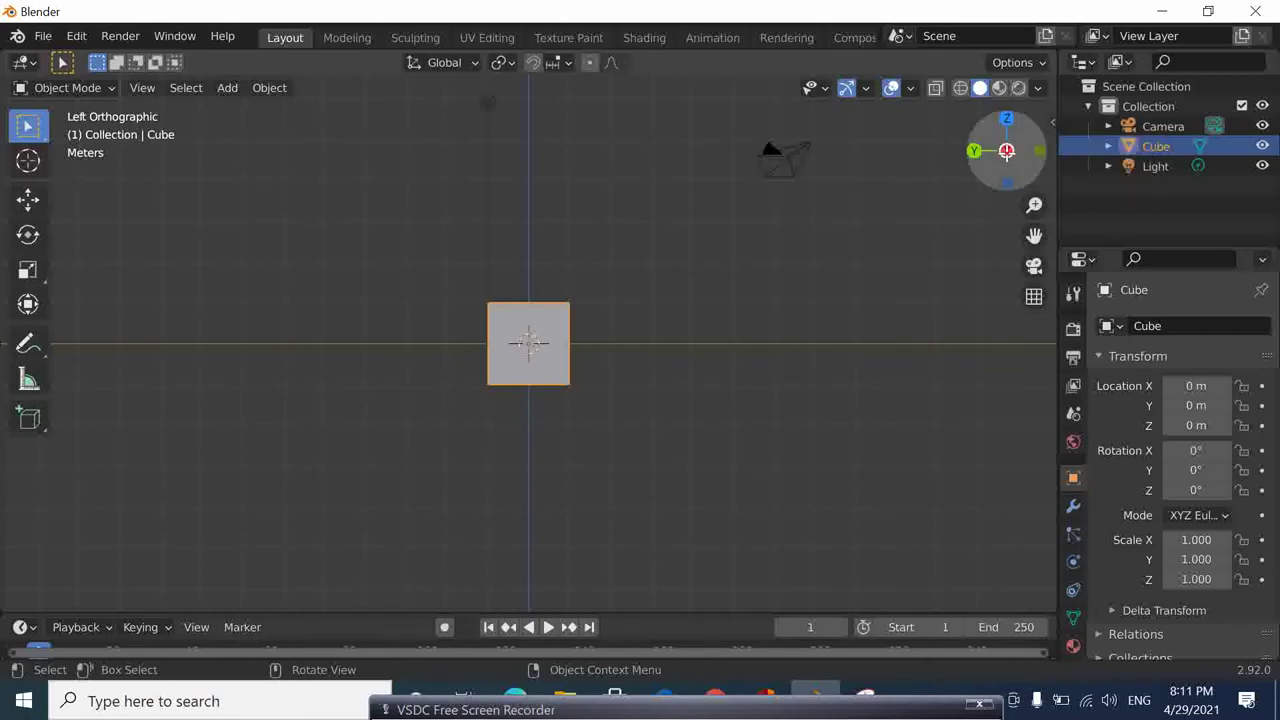
pyautogui.click(1006, 152)
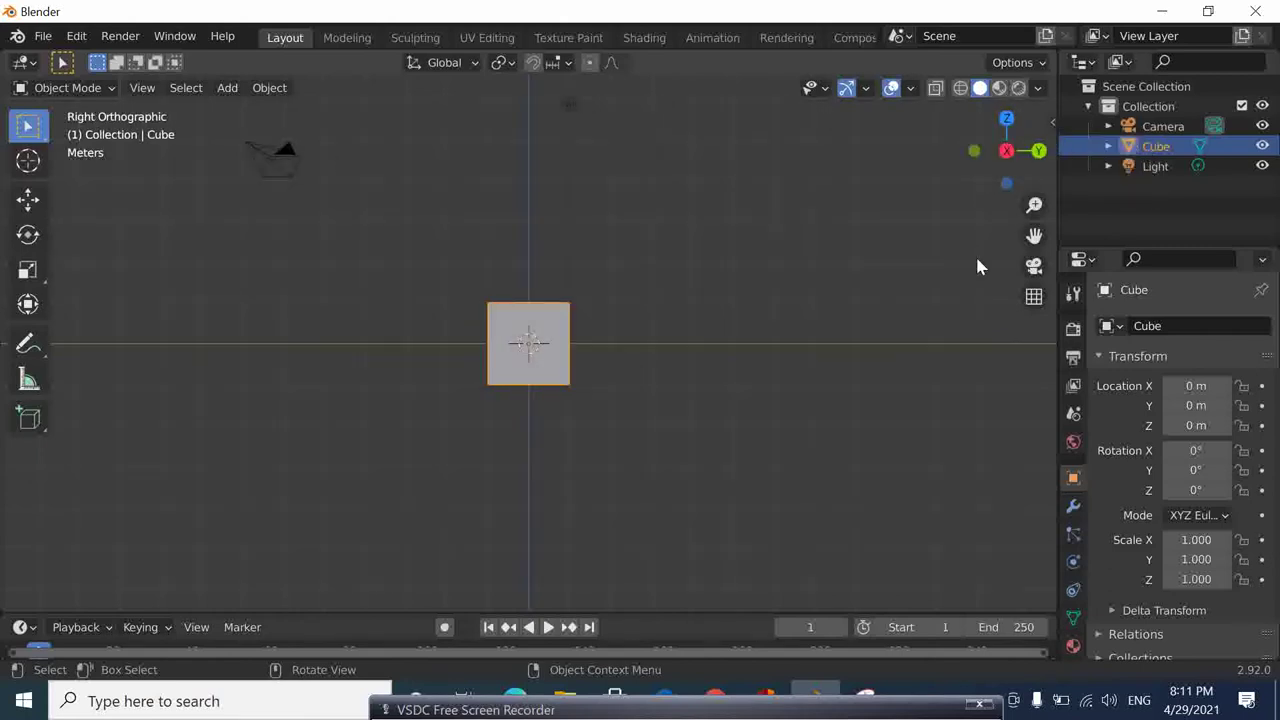
pyautogui.click(1007, 120)
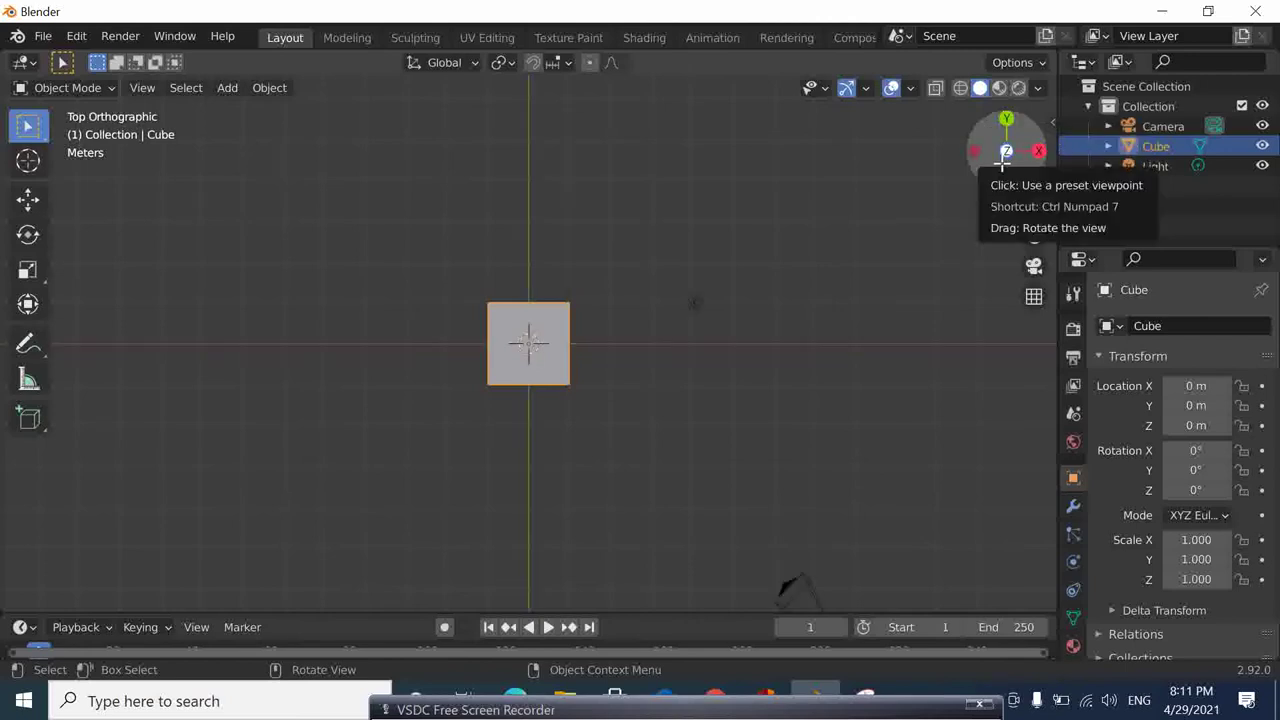
pyautogui.click(1007, 118)
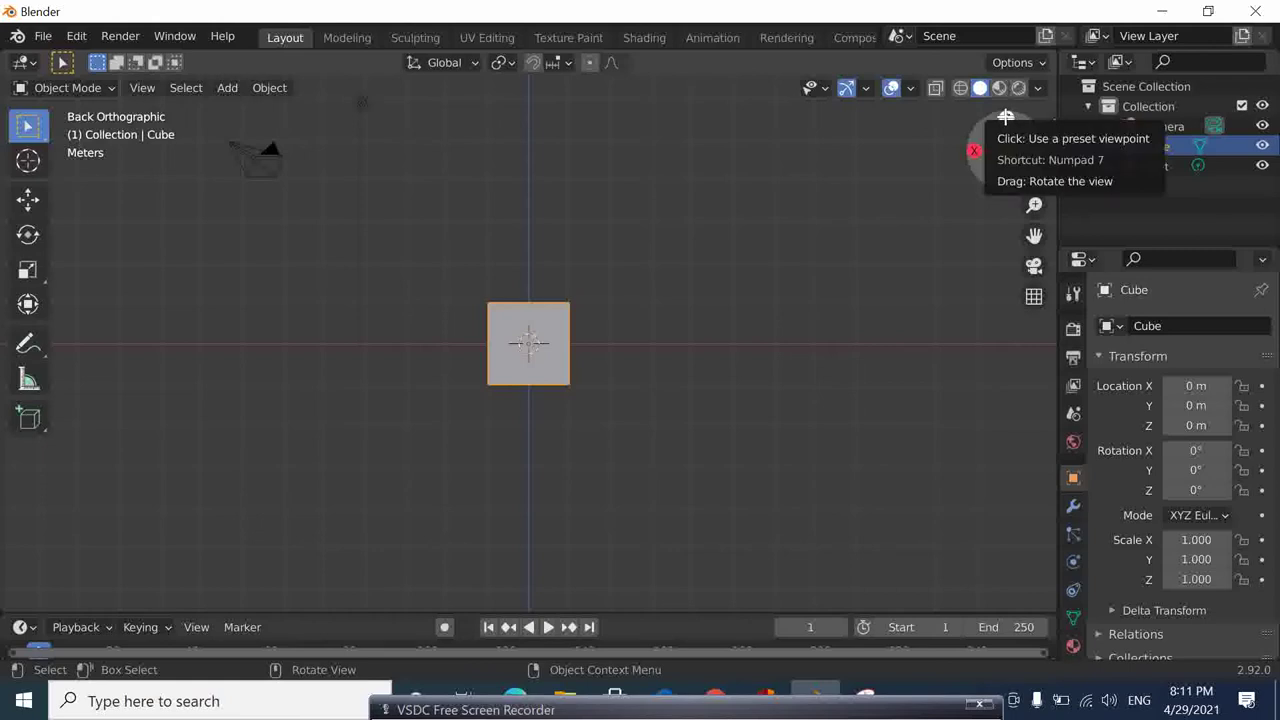
pyautogui.click(1006, 117)
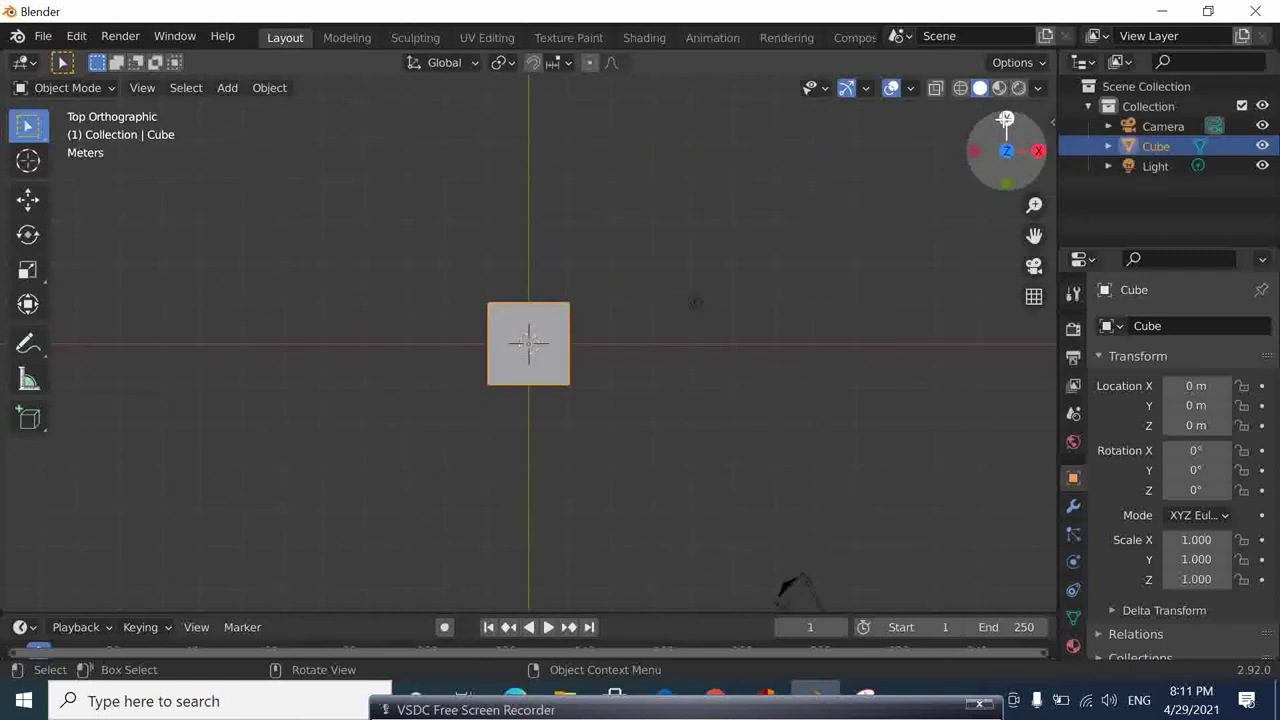
pyautogui.moveTo(695, 302)
pyautogui.mouseDown(button='middle')
pyautogui.moveTo(640, 480)
pyautogui.moveTo(557, 472)
pyautogui.moveTo(682, 167)
pyautogui.moveTo(587, 381)
pyautogui.moveTo(764, 280)
pyautogui.moveTo(748, 170)
pyautogui.moveTo(716, 156)
pyautogui.moveTo(336, 237)
pyautogui.mouseUp(button='middle')
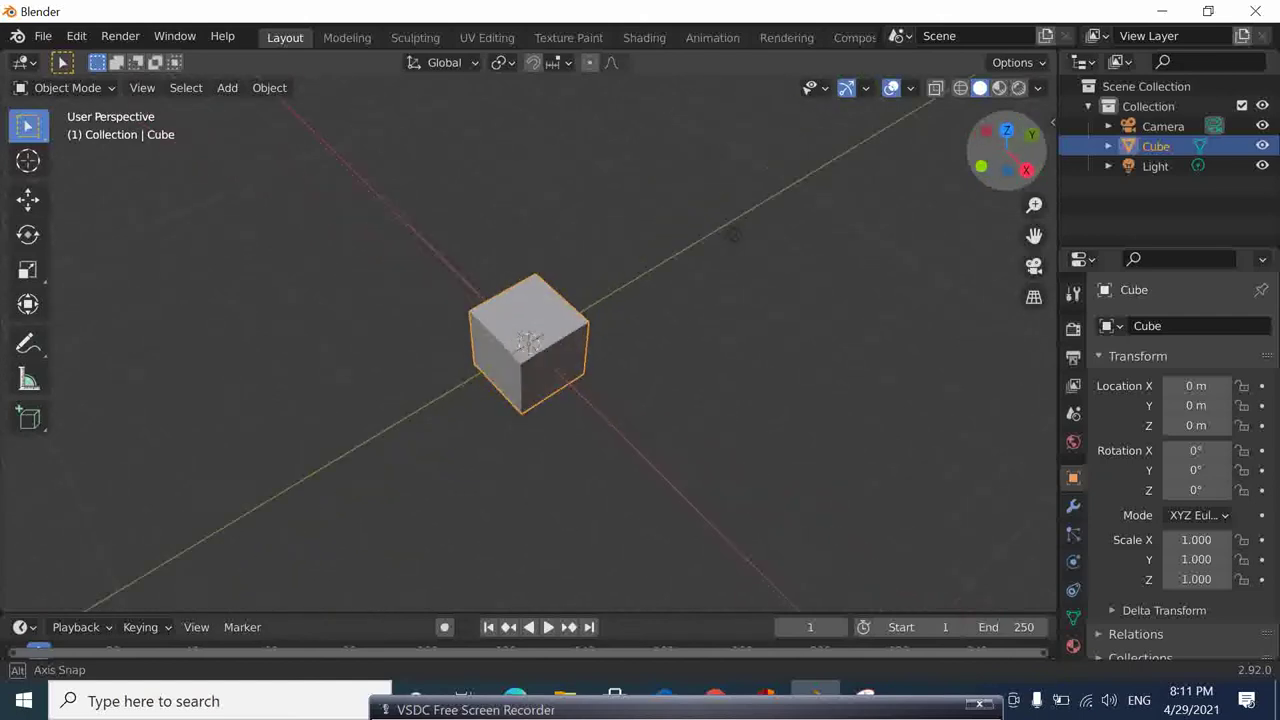
# Orbit around the cube through several angles, ending on an angled view with the camera visible.
pyautogui.moveTo(336, 237)
pyautogui.mouseDown(button='middle')
pyautogui.moveTo(752, 236)
pyautogui.moveTo(1020, 133)
pyautogui.mouseUp(button='middle')
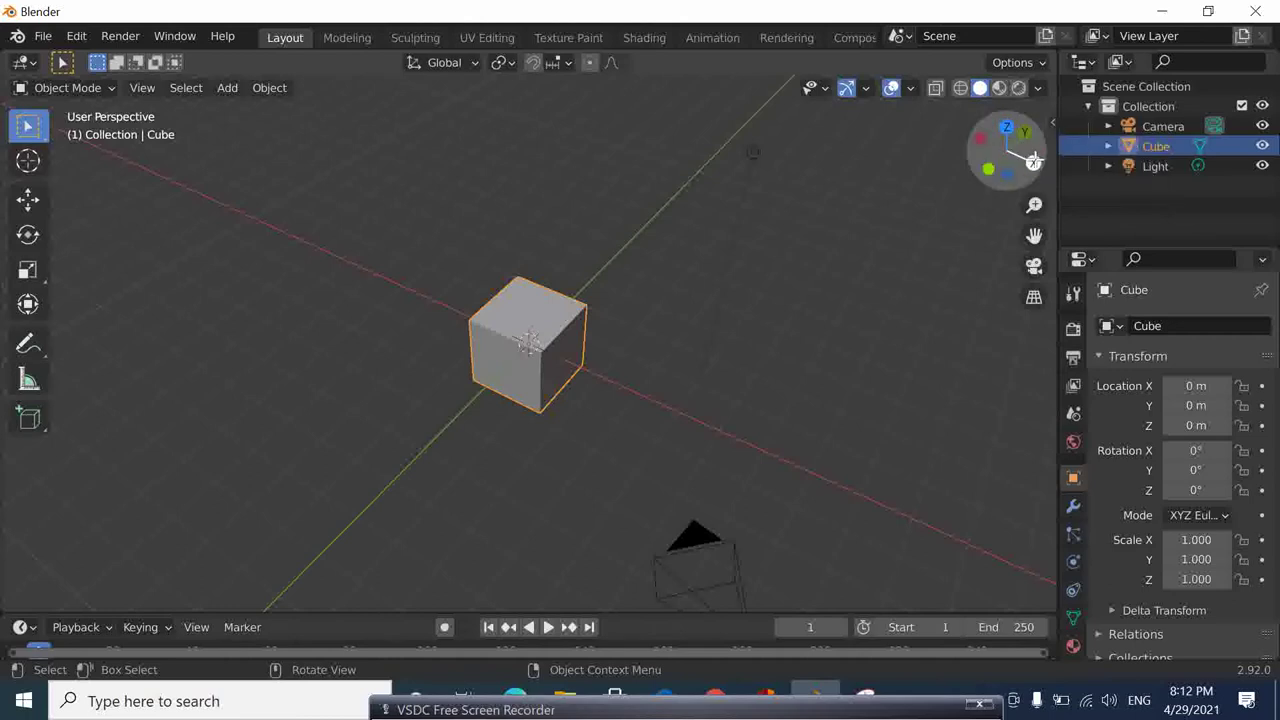
pyautogui.moveTo(1033, 162); pyautogui.dragTo(900, 180)
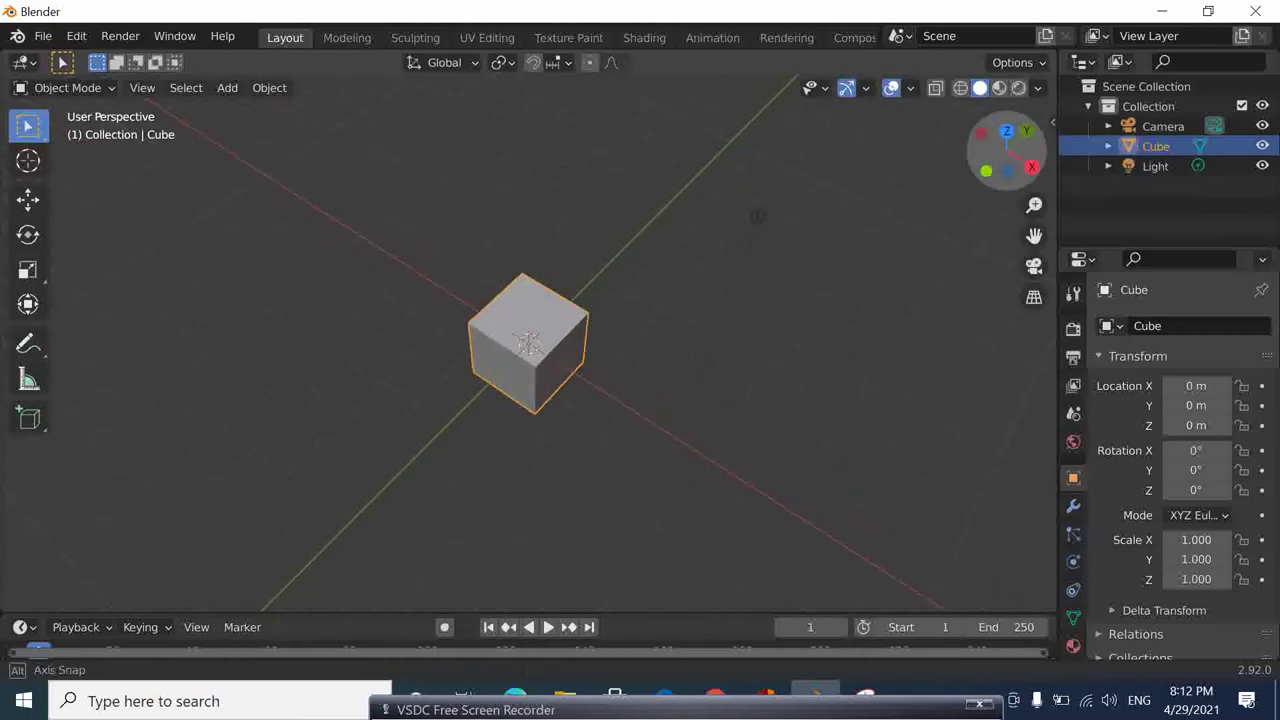
pyautogui.moveTo(460, 137)
pyautogui.mouseDown()
pyautogui.moveTo(631, 512)
pyautogui.moveTo(587, 284)
pyautogui.mouseUp()
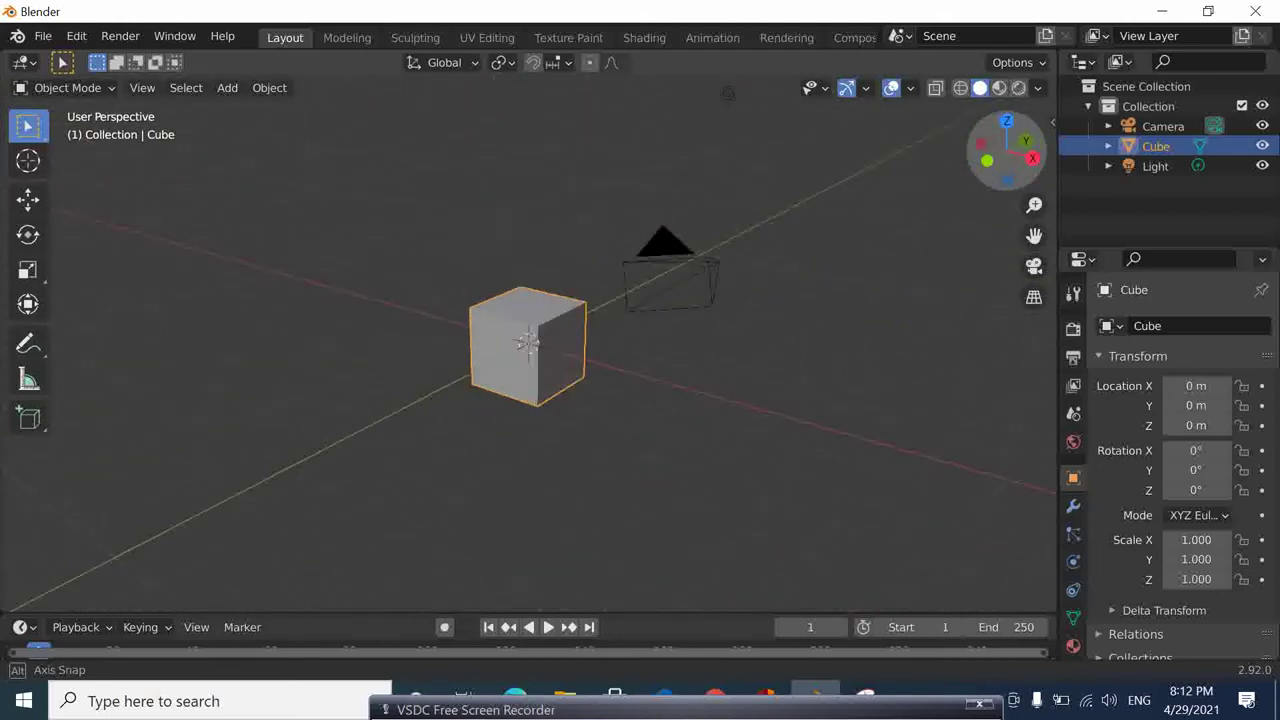
pyautogui.moveTo(587, 284)
pyautogui.mouseDown(button='middle')
pyautogui.moveTo(716, 80)
pyautogui.moveTo(756, 152)
pyautogui.moveTo(669, 229)
pyautogui.moveTo(743, 120)
pyautogui.moveTo(674, 223)
pyautogui.moveTo(738, 105)
pyautogui.moveTo(730, 92)
pyautogui.mouseUp(button='middle')
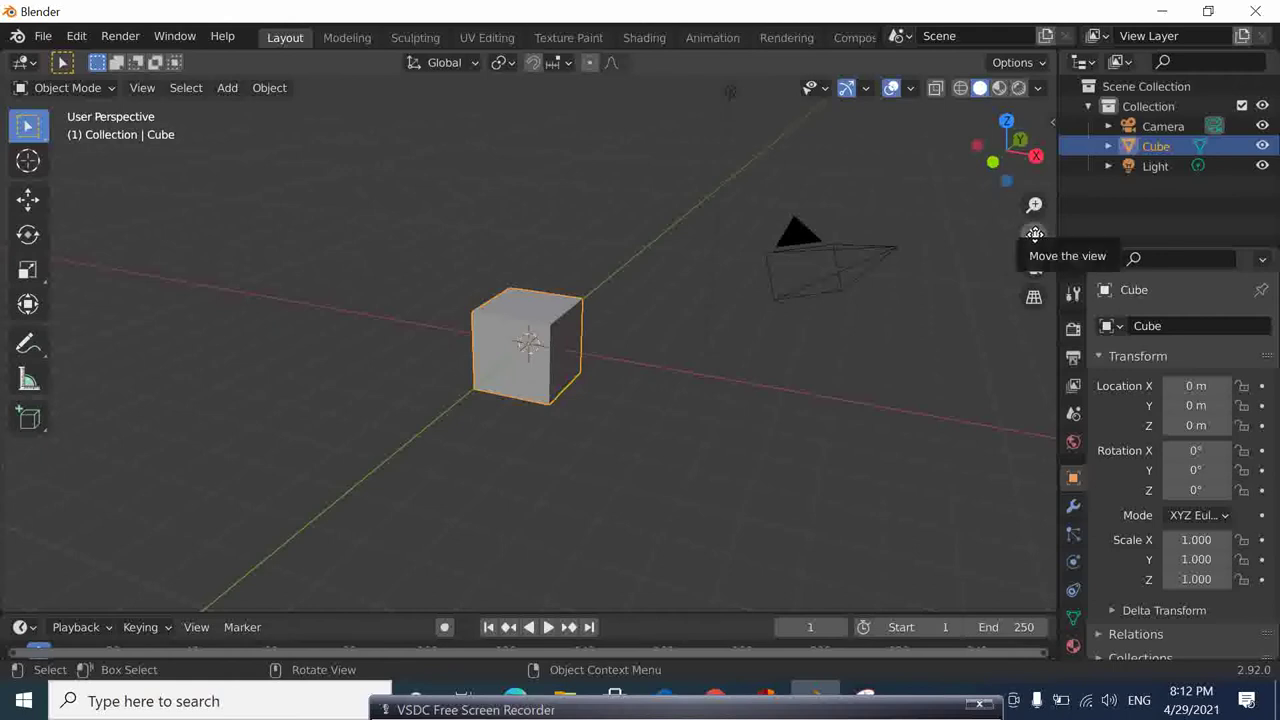
# Pan the viewport so the cube sits right of centre with the camera in view.
pyautogui.moveTo(1035, 234); pyautogui.dragTo(1035, 234)
pyautogui.moveTo(730, 92)
pyautogui.mouseDown()
pyautogui.moveTo(953, 200)
pyautogui.moveTo(1076, 136)
pyautogui.moveTo(796, 16)
pyautogui.moveTo(570, 5)
pyautogui.moveTo(424, 65)
pyautogui.moveTo(467, 156)
pyautogui.moveTo(730, 273)
pyautogui.moveTo(1010, 122)
pyautogui.moveTo(848, 5)
pyautogui.moveTo(582, 5)
pyautogui.moveTo(453, 170)
pyautogui.moveTo(588, 333)
pyautogui.moveTo(890, 376)
pyautogui.moveTo(1030, 330)
pyautogui.moveTo(800, 190)
pyautogui.moveTo(354, 254)
pyautogui.moveTo(902, 607)
pyautogui.mouseUp()
pyautogui.moveTo(791, 316)
pyautogui.mouseDown()
pyautogui.moveTo(1050, 200)
pyautogui.moveTo(1000, 60)
pyautogui.moveTo(800, 110)
pyautogui.moveTo(752, 140)
pyautogui.moveTo(797, 120)
pyautogui.mouseUp()
pyautogui.moveTo(1034, 235); pyautogui.dragTo(1034, 235)
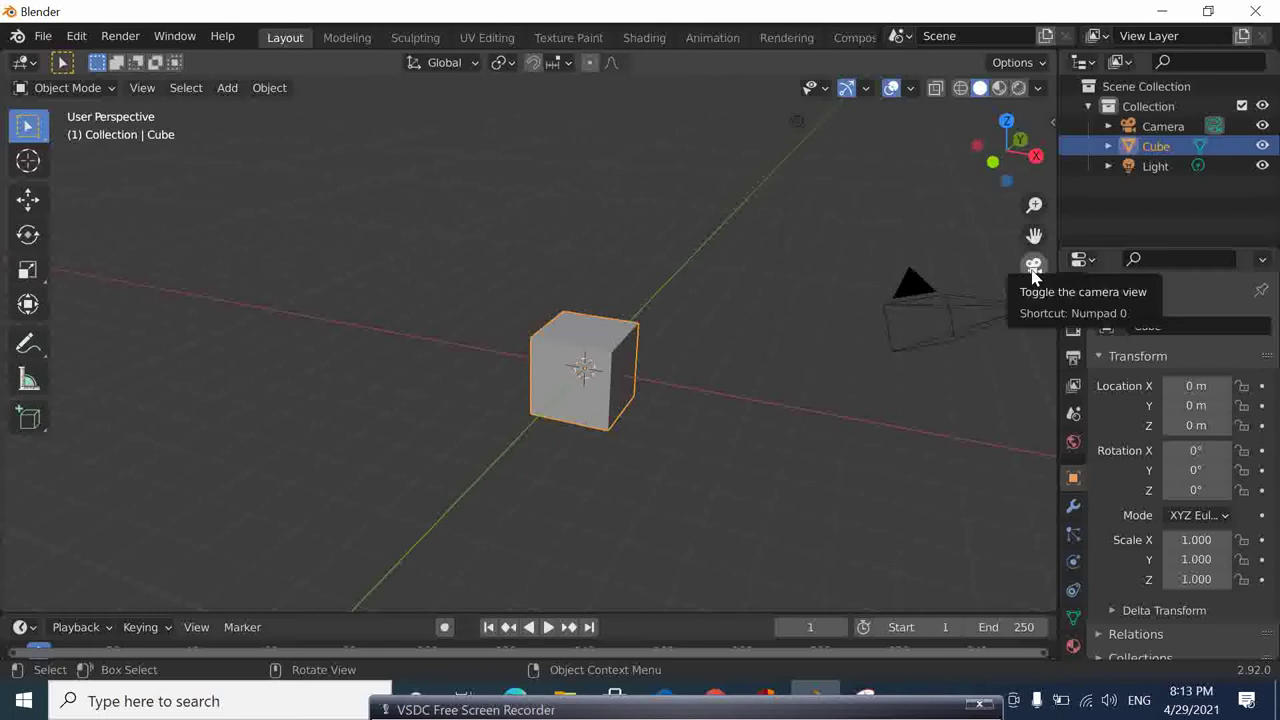
pyautogui.click(1034, 266)
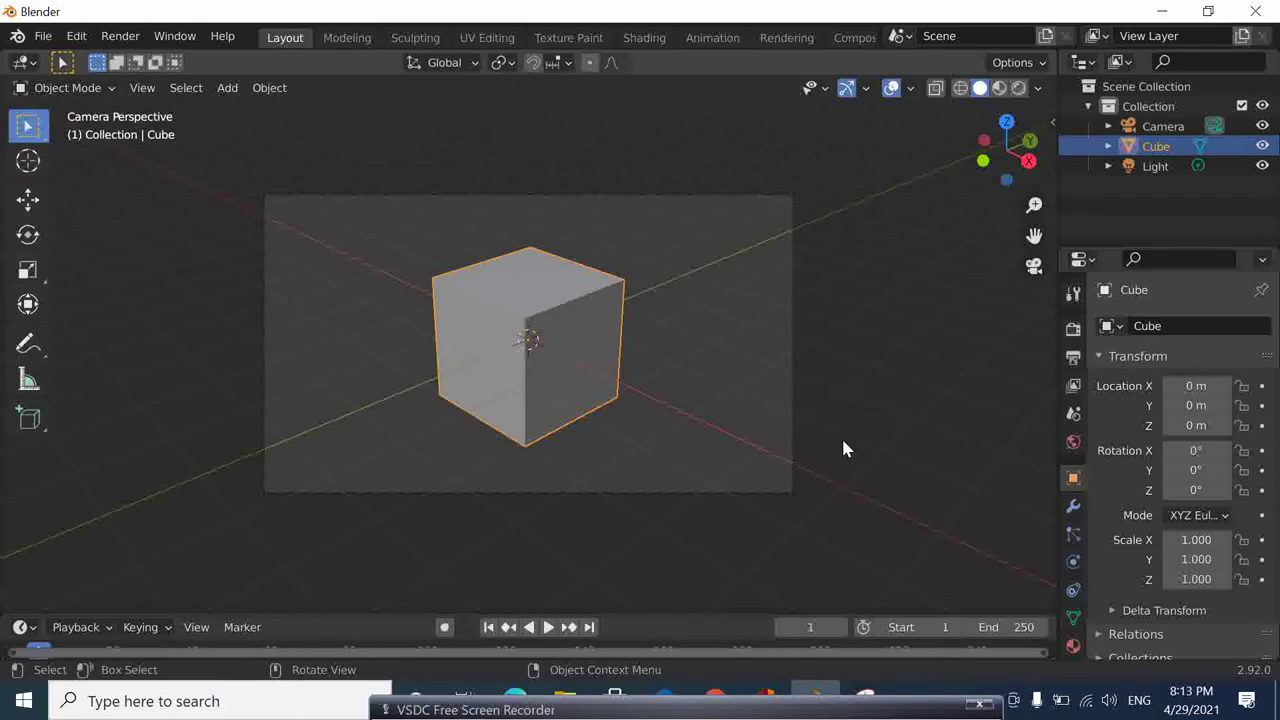
pyautogui.click(1034, 269)
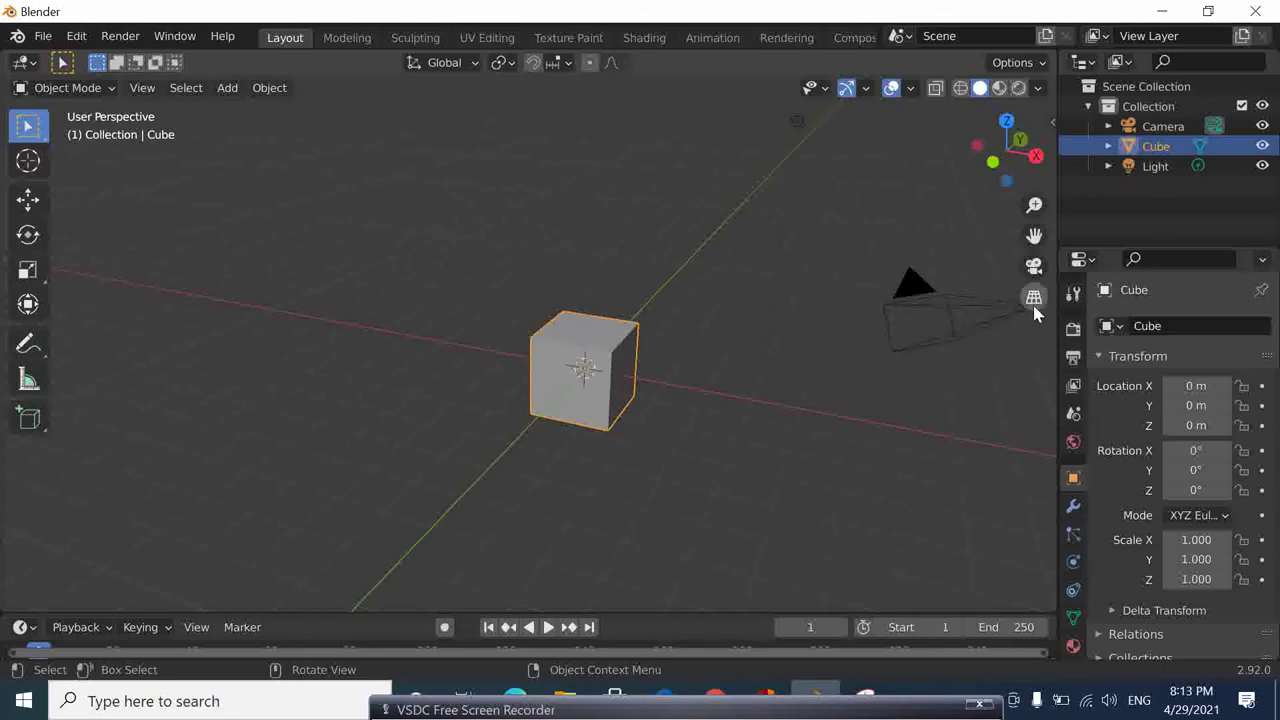
# Toggle the viewport between orthographic and perspective projection twice, ending in perspective.
pyautogui.click(1034, 300)
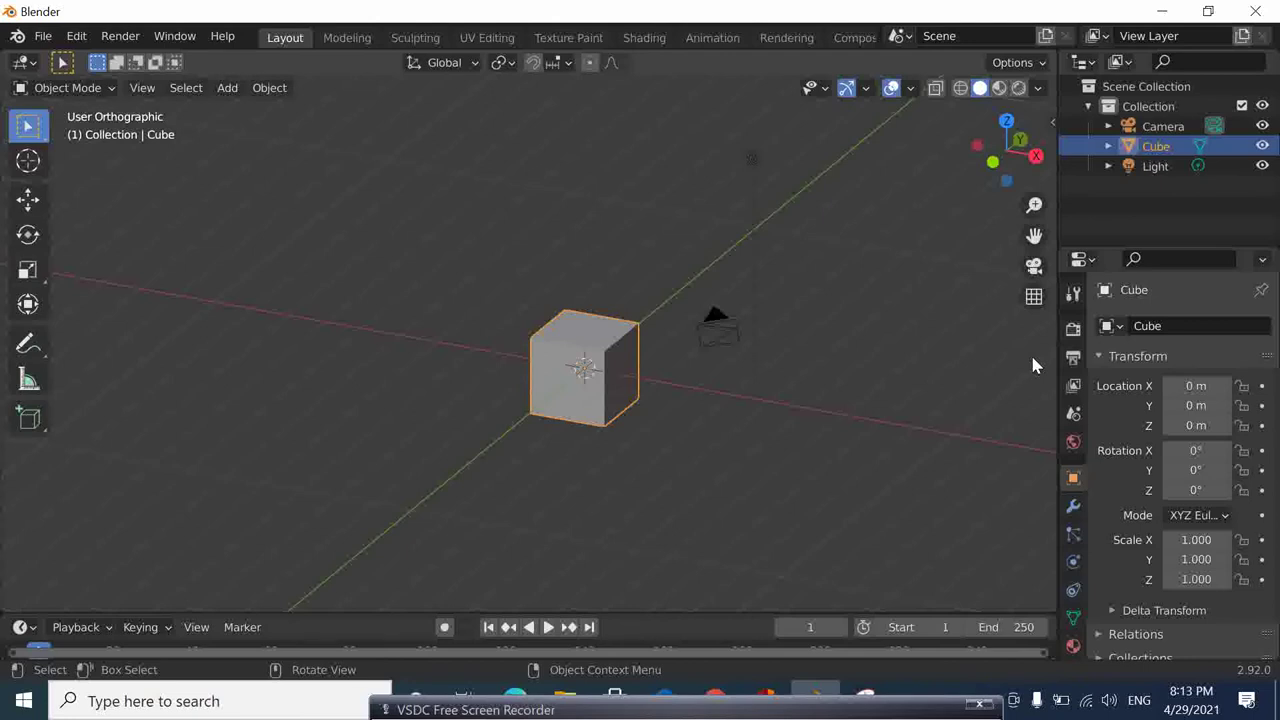
pyautogui.click(1035, 298)
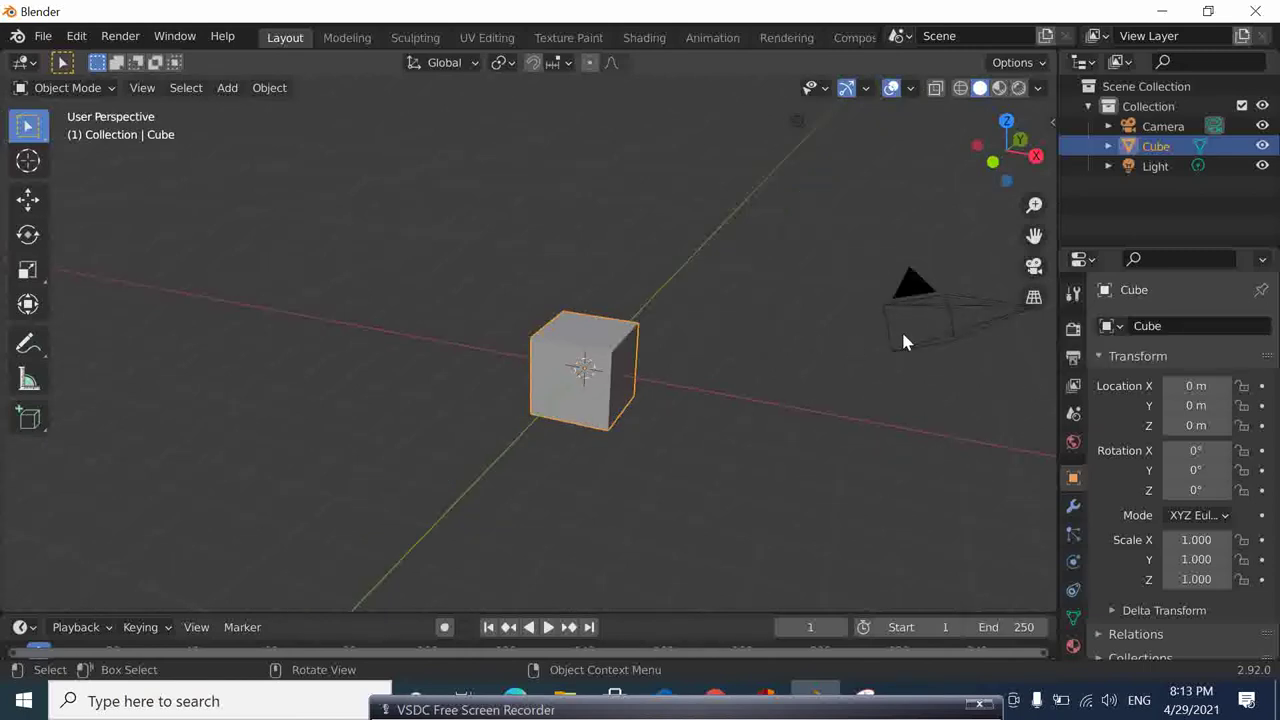
pyautogui.click(1035, 297)
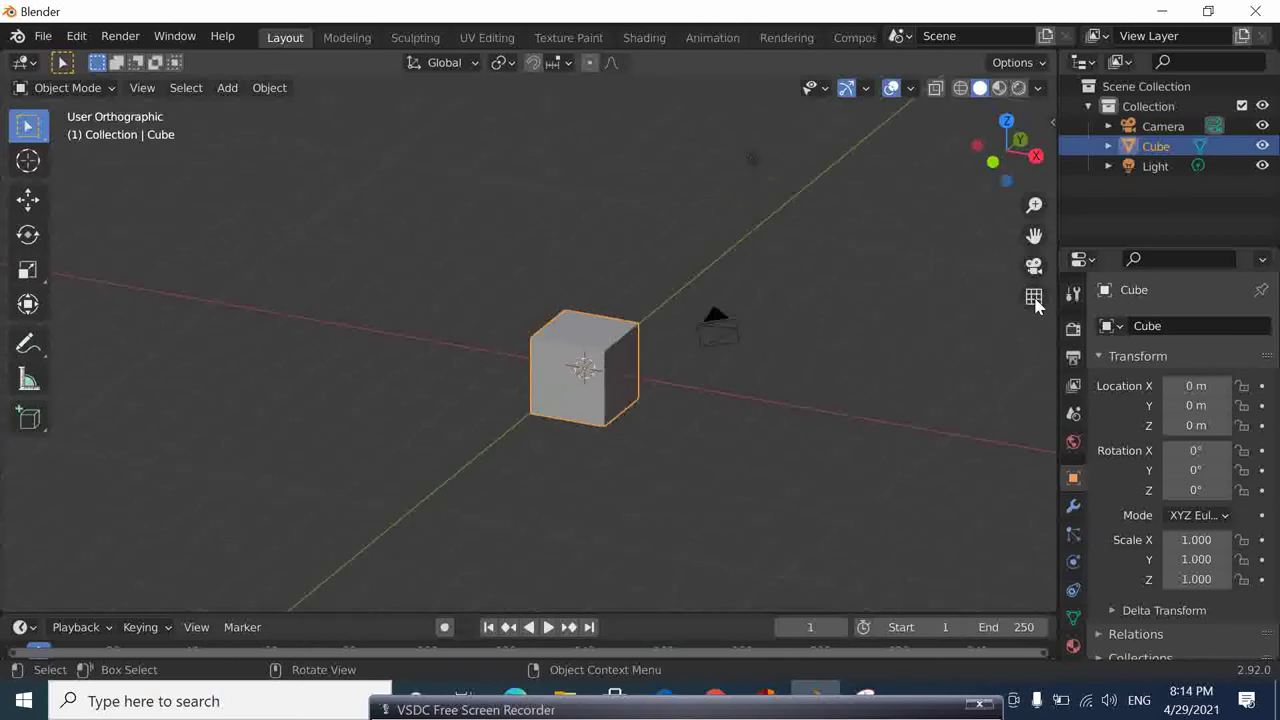
pyautogui.click(1035, 297)
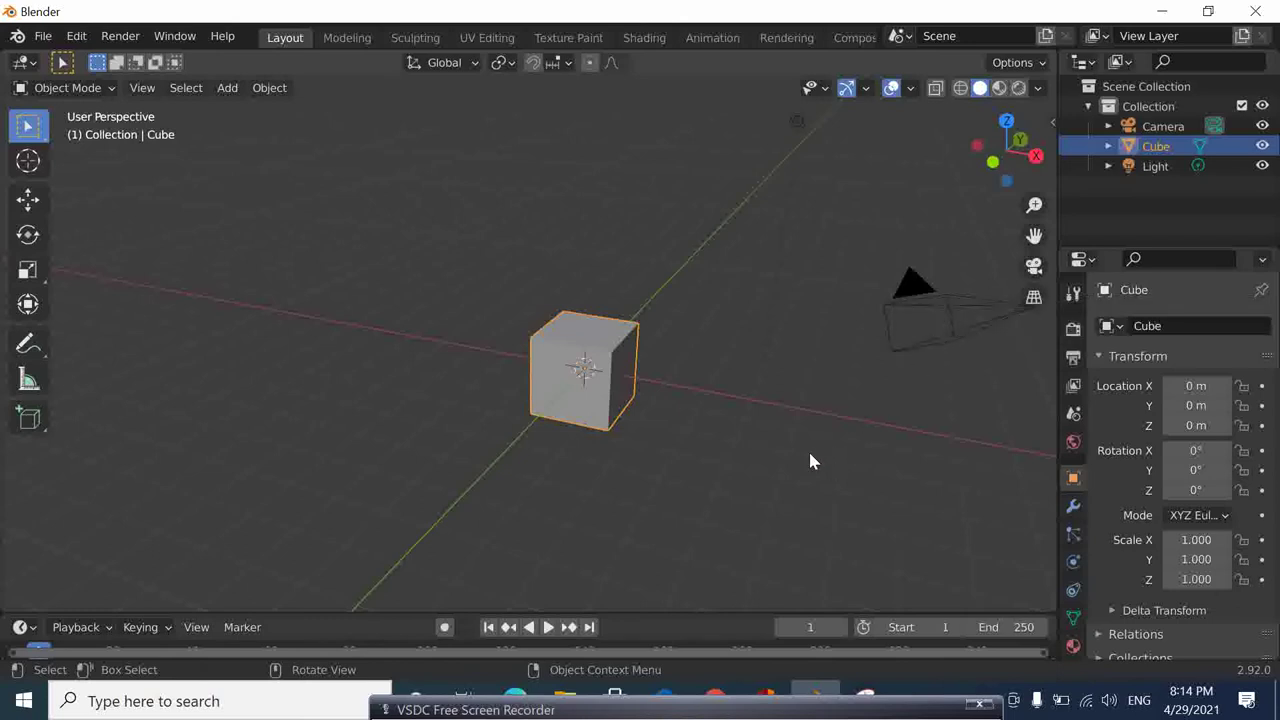
# Zoom out so the cube and camera look smaller, then bring PowerPoint forward.
pyautogui.scroll(-1, 773, 447)
pyautogui.scroll(-1, 773, 447)
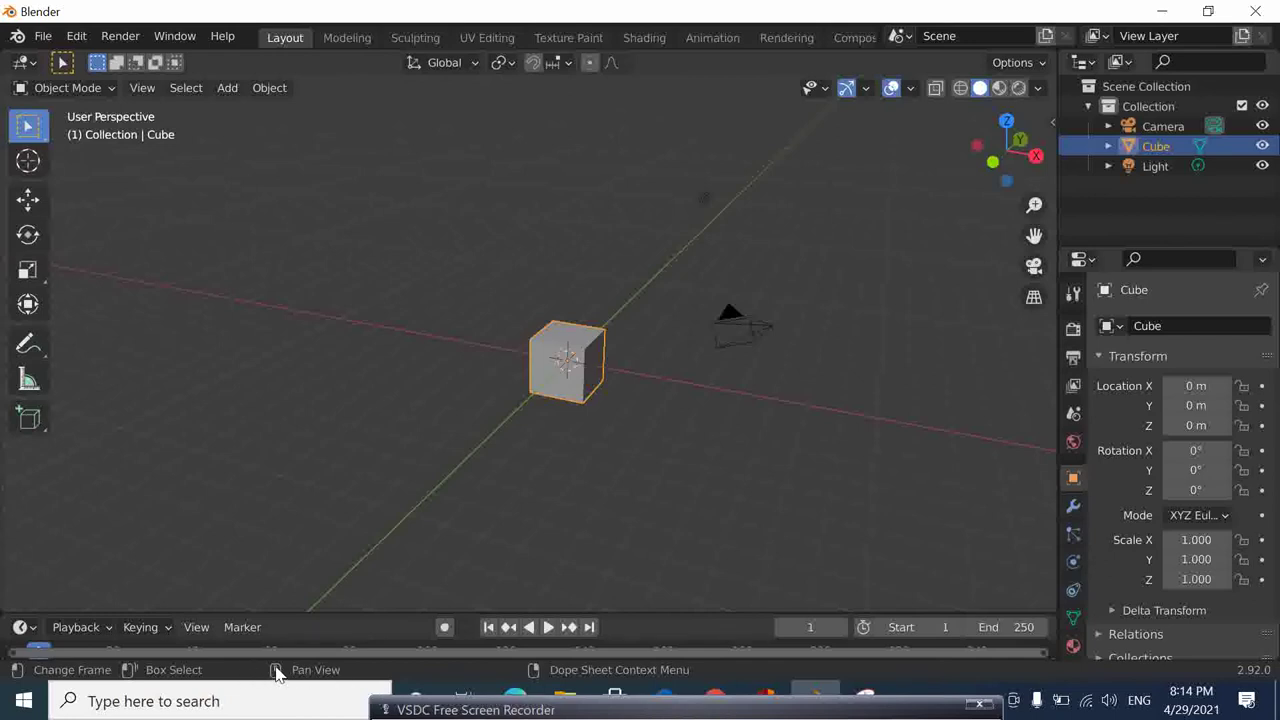
pyautogui.click(513, 697)
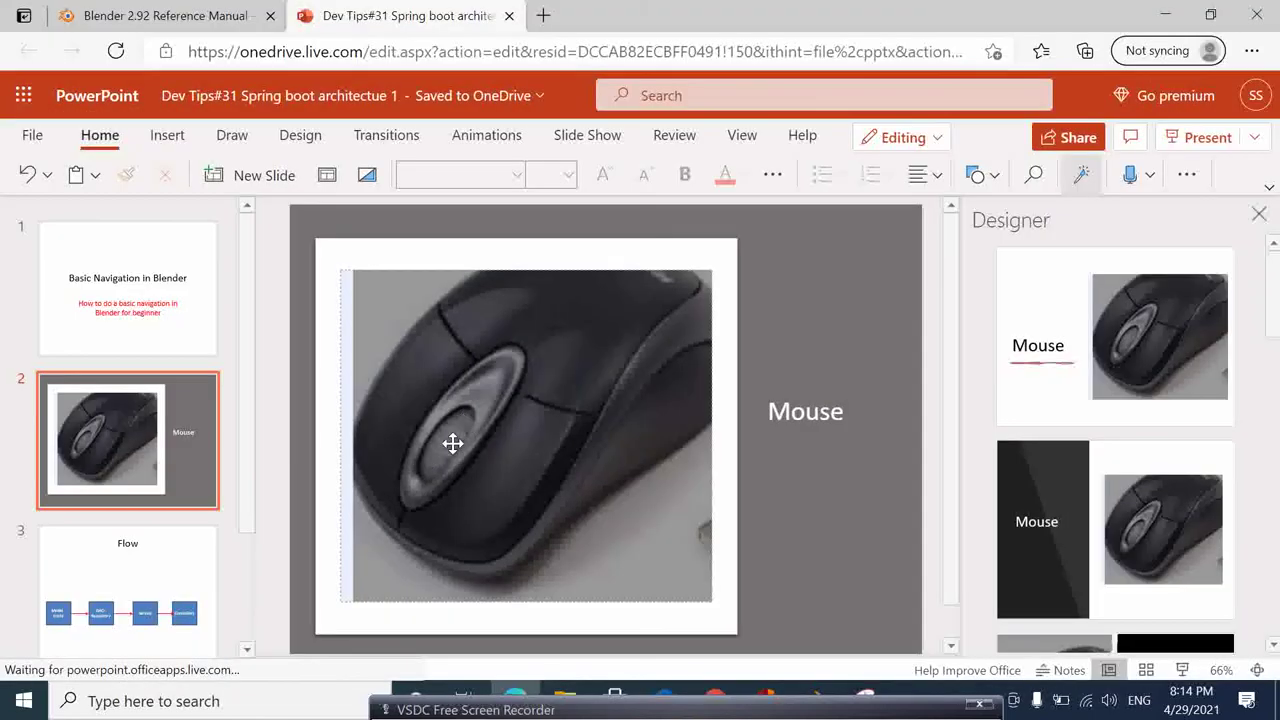
# Return to Blender and zoom the viewport out and back in.
pyautogui.click(1165, 15)
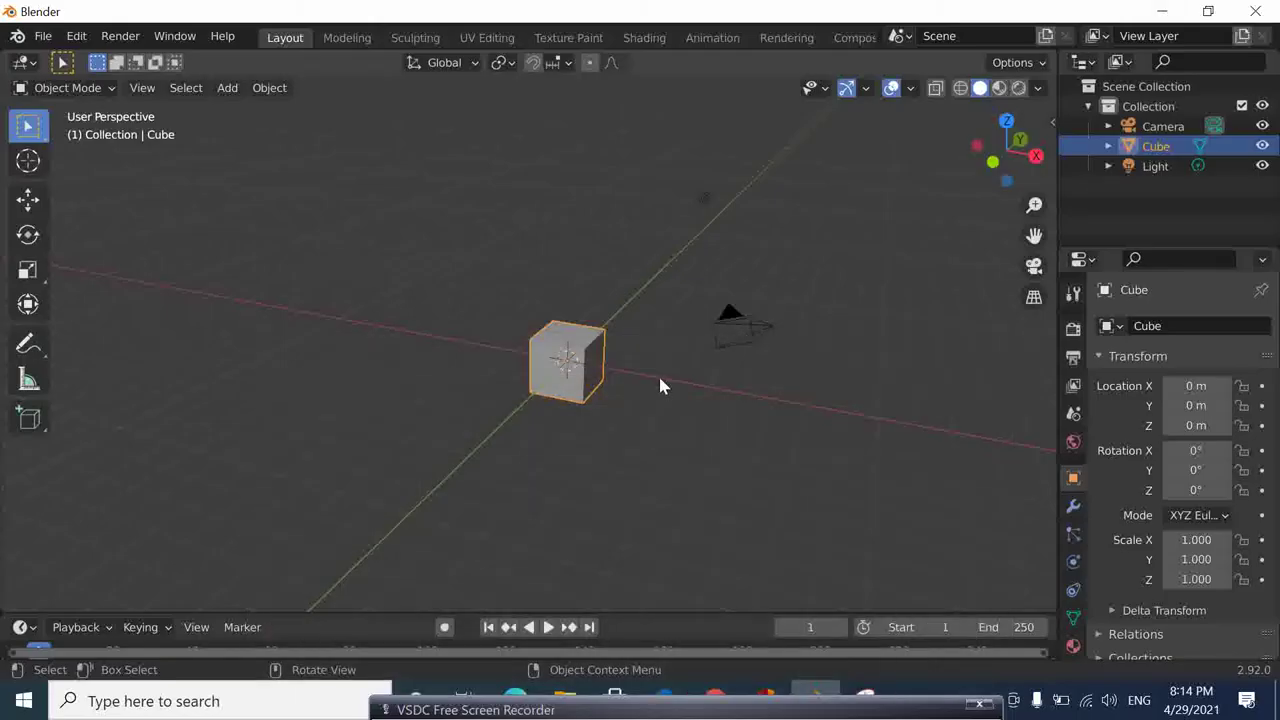
pyautogui.scroll(-2, 578, 380)
pyautogui.scroll(-1, 578, 380)
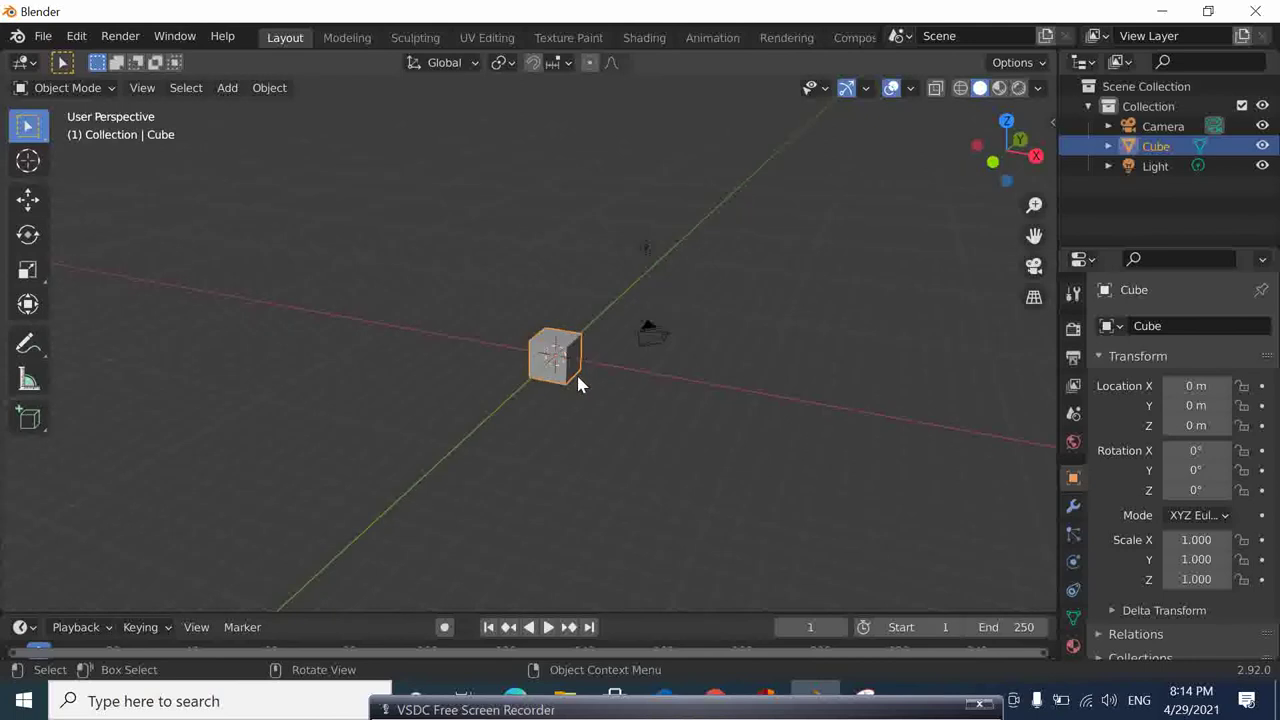
pyautogui.scroll(-1, 578, 380)
pyautogui.scroll(1, 578, 383)
pyautogui.scroll(2, 578, 383)
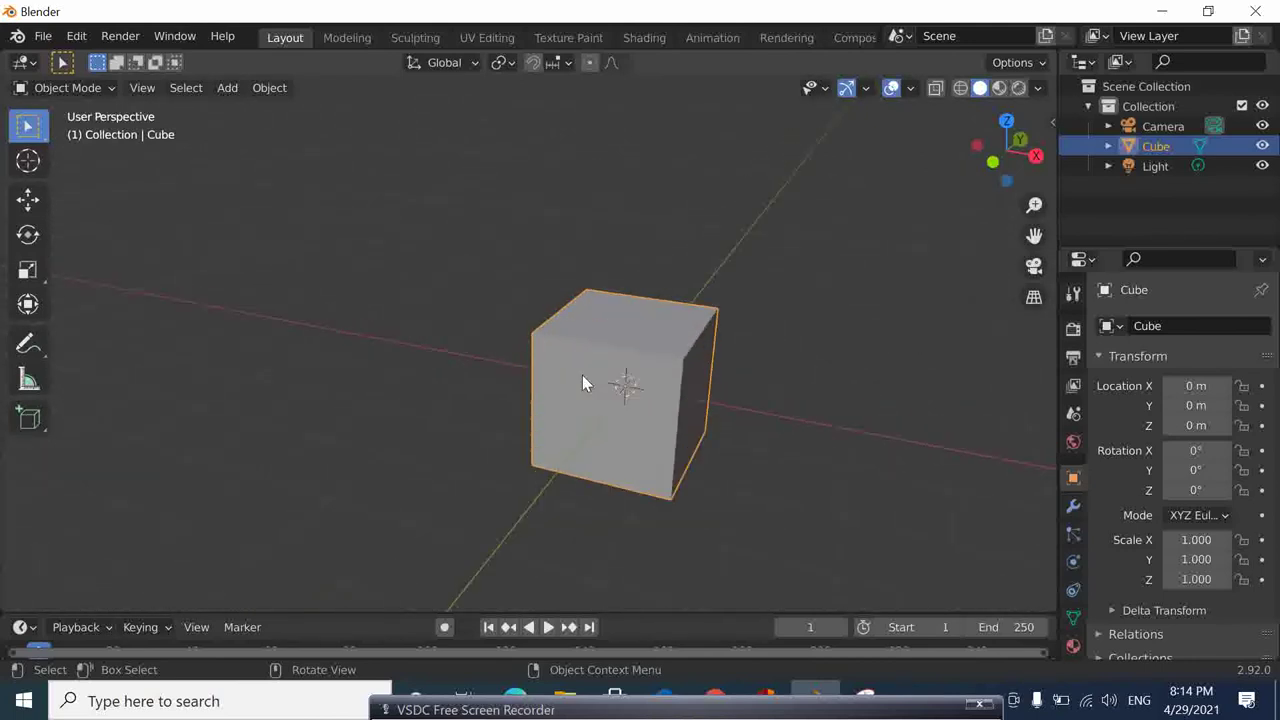
pyautogui.scroll(3, 582, 383)
# Zoom out again and pan the view so the cube shifts right.
pyautogui.scroll(-1, 603, 383)
pyautogui.scroll(-2, 612, 383)
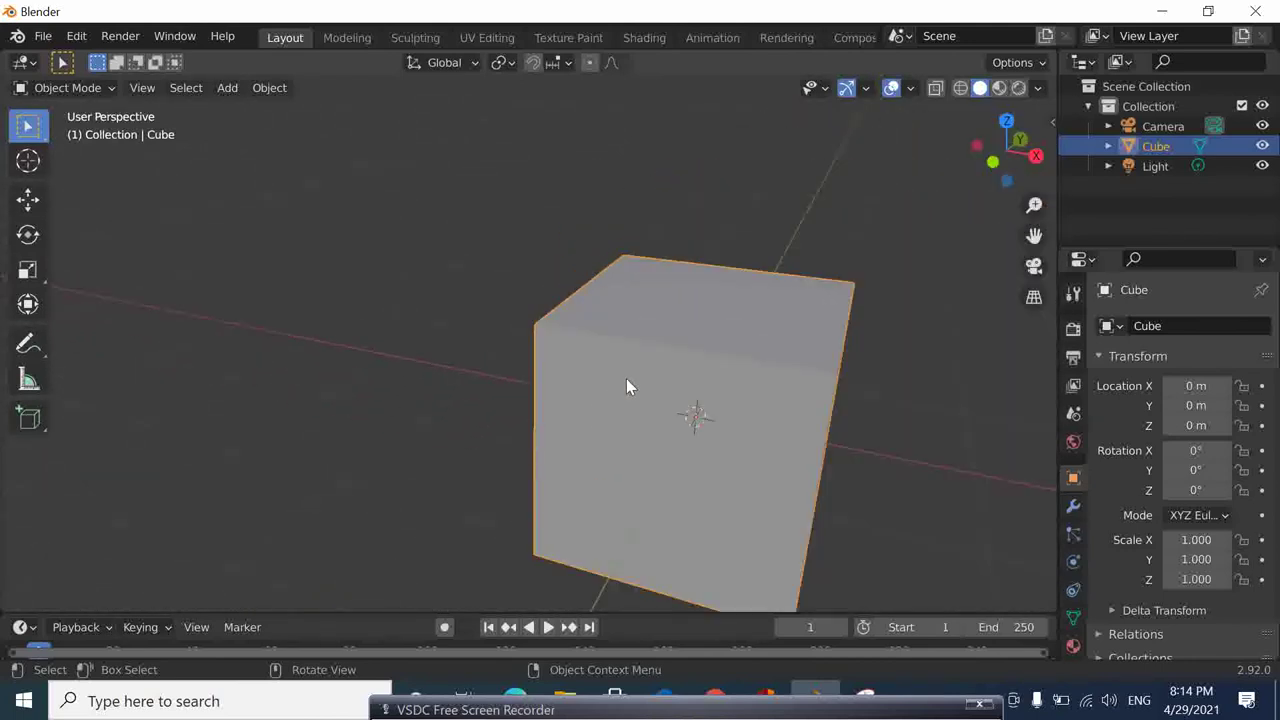
pyautogui.scroll(-1, 650, 397)
pyautogui.scroll(2, 650, 397)
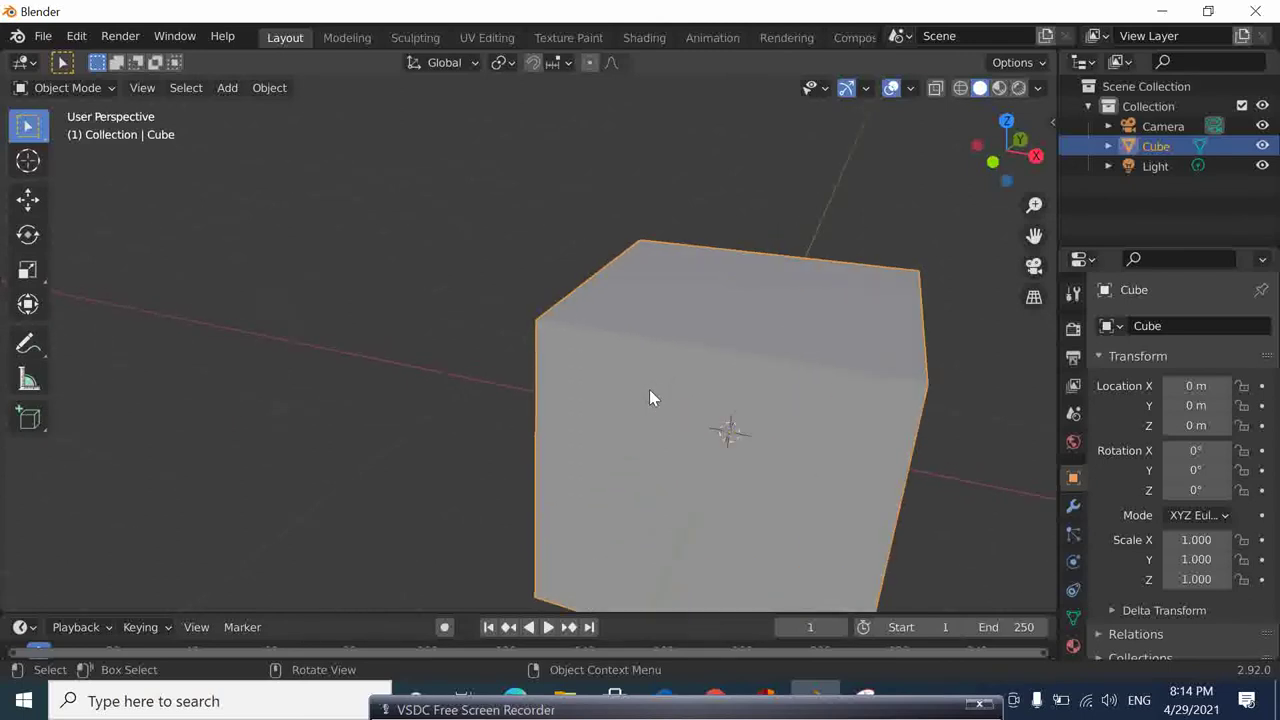
pyautogui.scroll(-1, 649, 397)
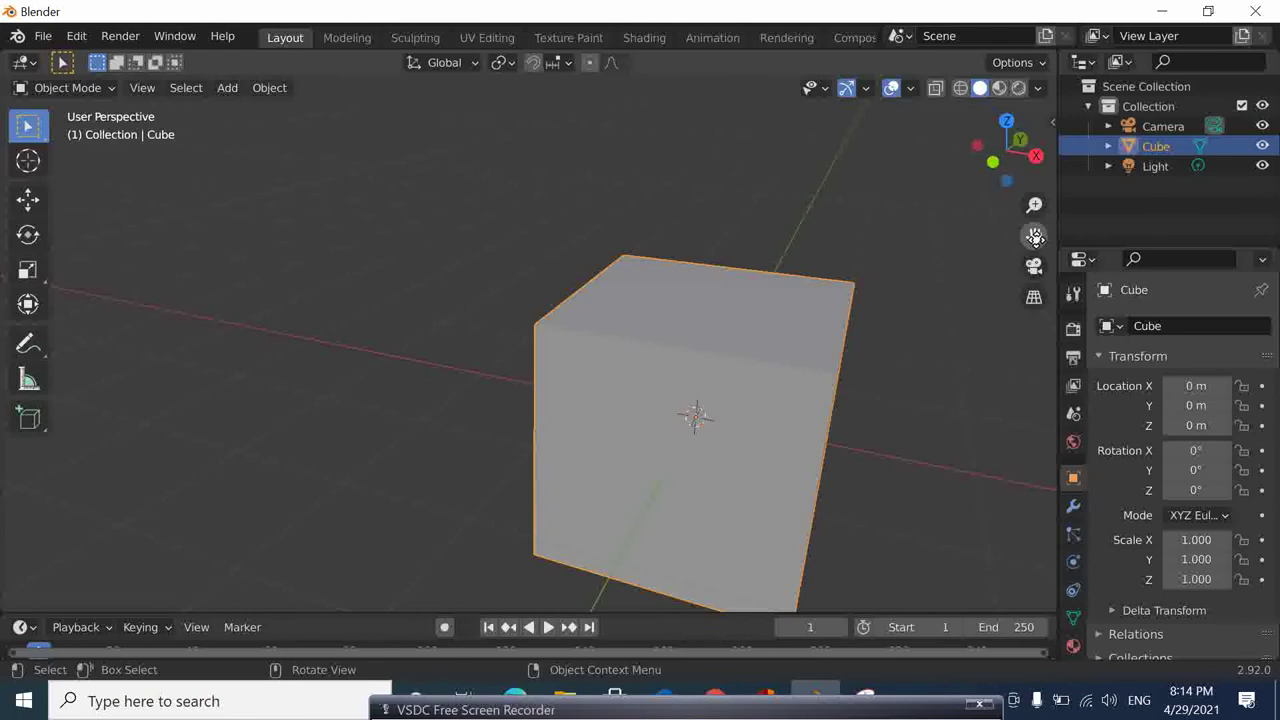
pyautogui.moveTo(1034, 235); pyautogui.dragTo(876, 323)
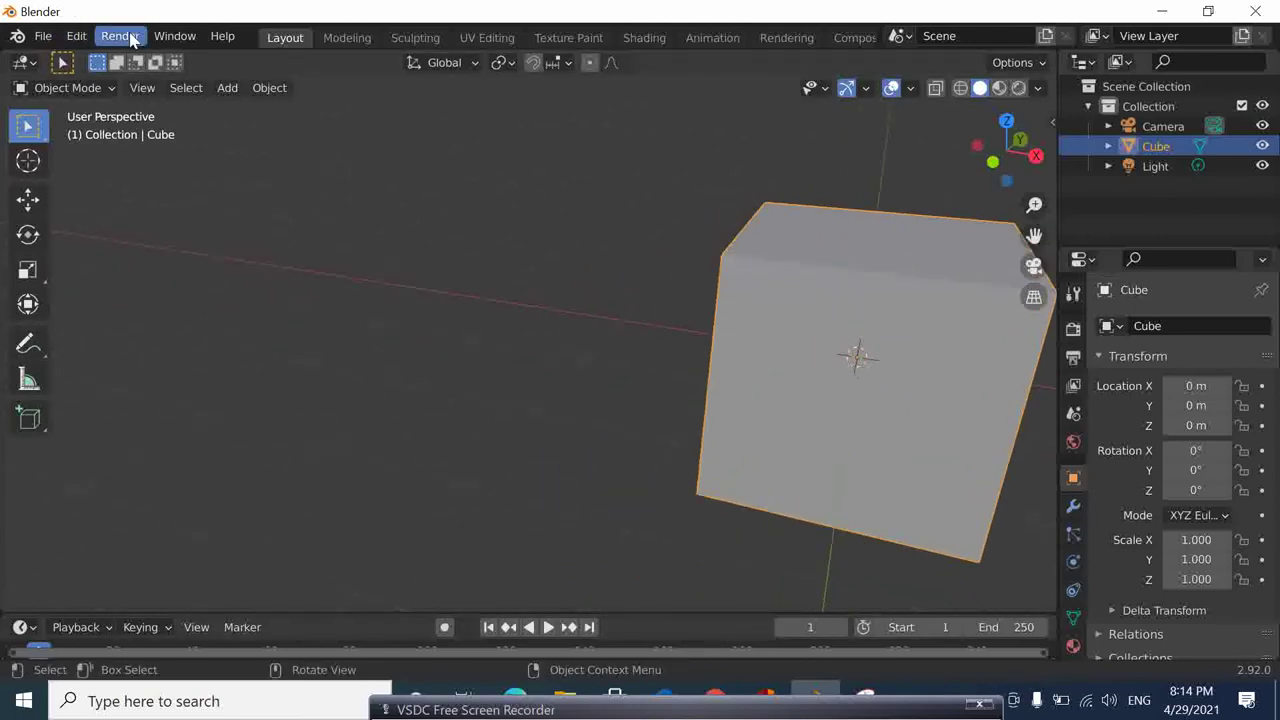
# Frame the selected cube with View > Frame Selected, then zoom out.
pyautogui.click(142, 88)
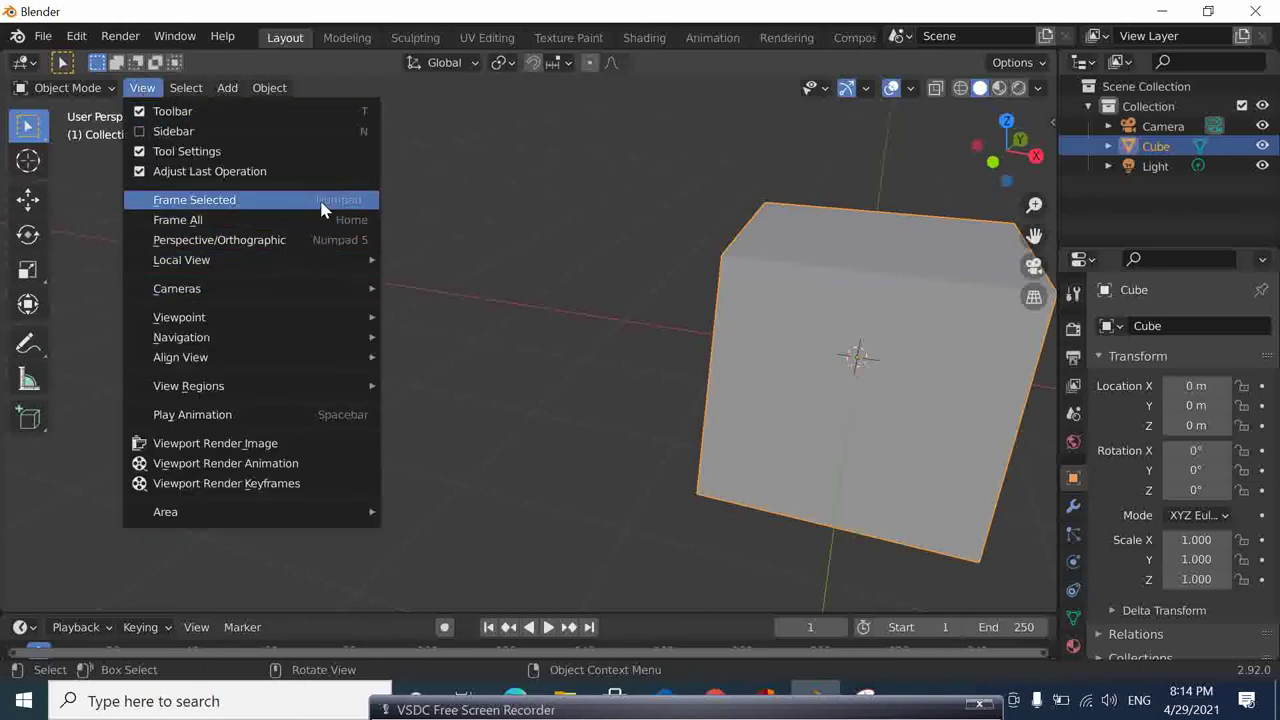
pyautogui.click(320, 203)
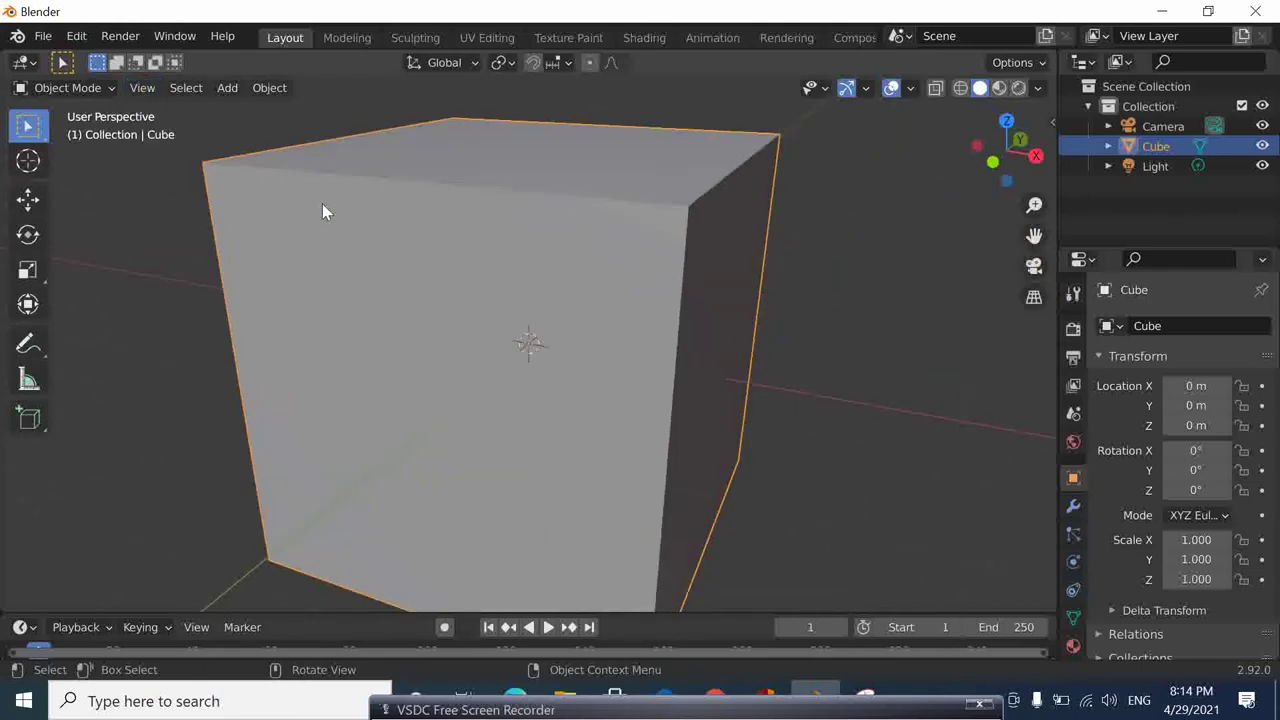
pyautogui.scroll(-5, 908, 306)
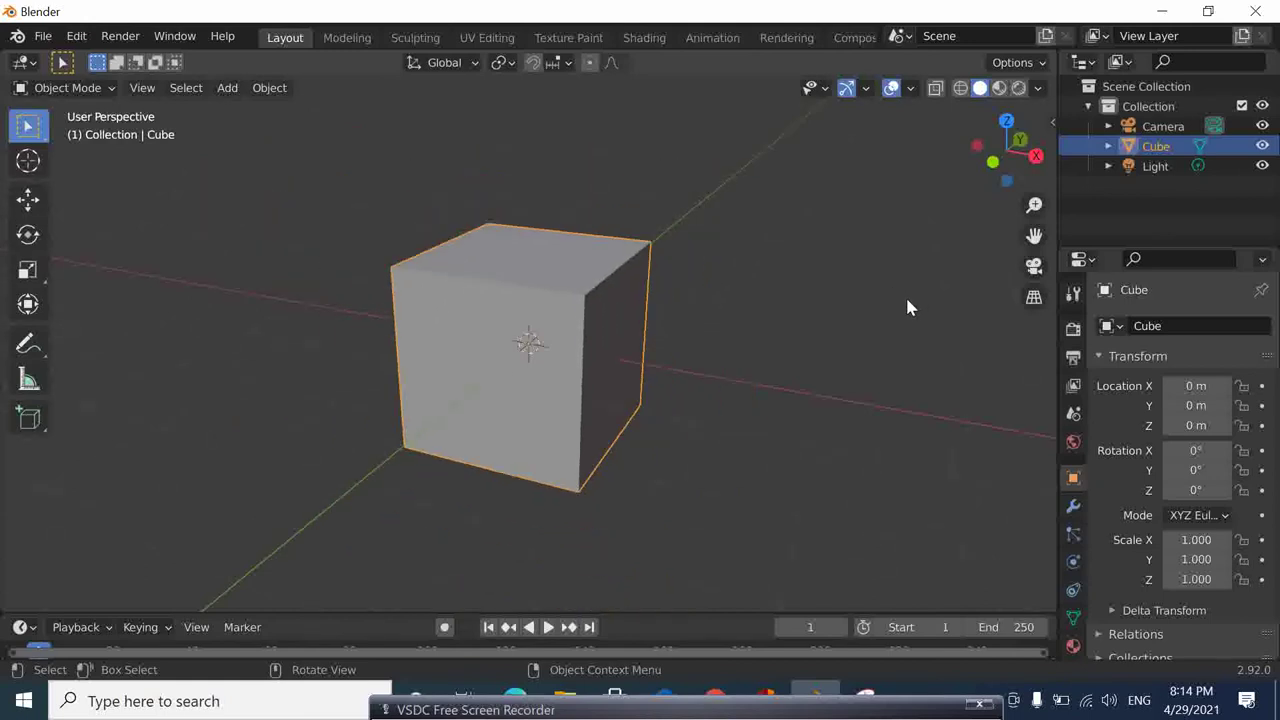
pyautogui.scroll(-1, 907, 307)
pyautogui.scroll(-2, 907, 307)
pyautogui.scroll(-1, 907, 307)
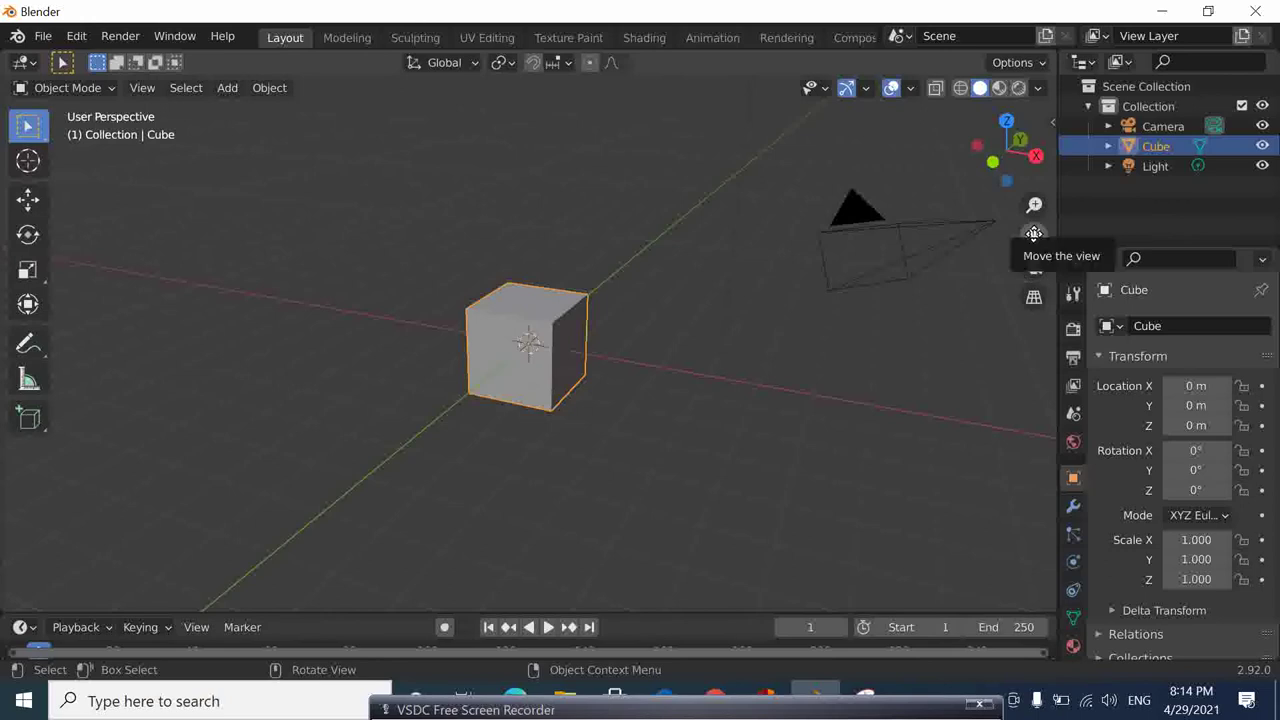
# Pan the cube toward the top-left, then Frame Selected again to centre it.
pyautogui.moveTo(1034, 235)
pyautogui.mouseDown()
pyautogui.moveTo(1018, 240)
pyautogui.moveTo(1034, 240)
pyautogui.mouseUp()
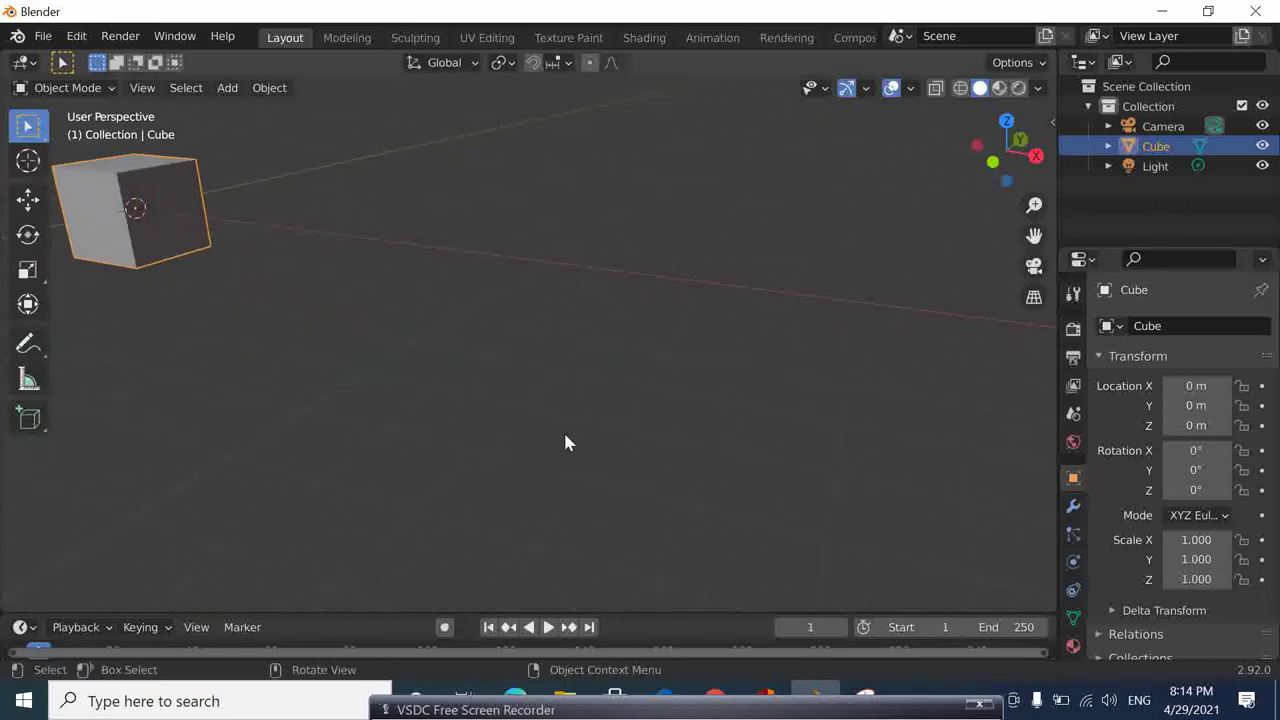
pyautogui.click(152, 91)
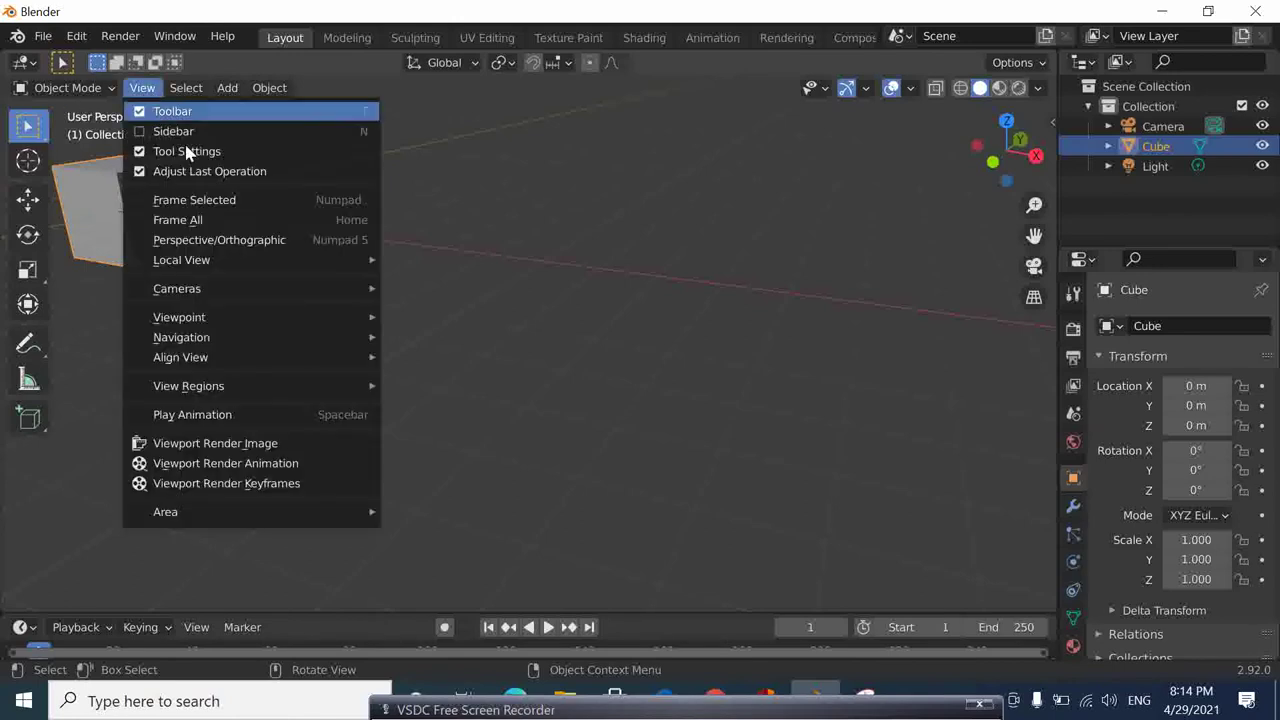
pyautogui.click(347, 212)
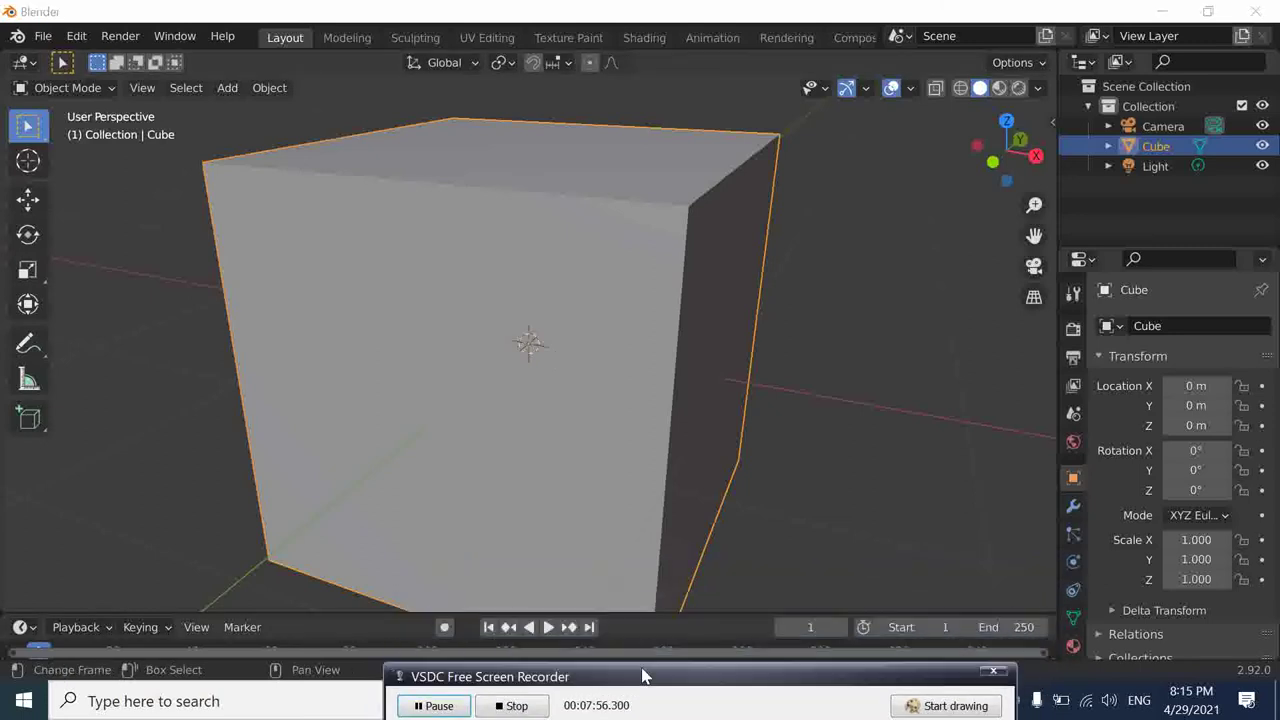
# Zoom well out from the framed cube, then partway back in to a moderate size.
pyautogui.scroll(-3, 613, 440)
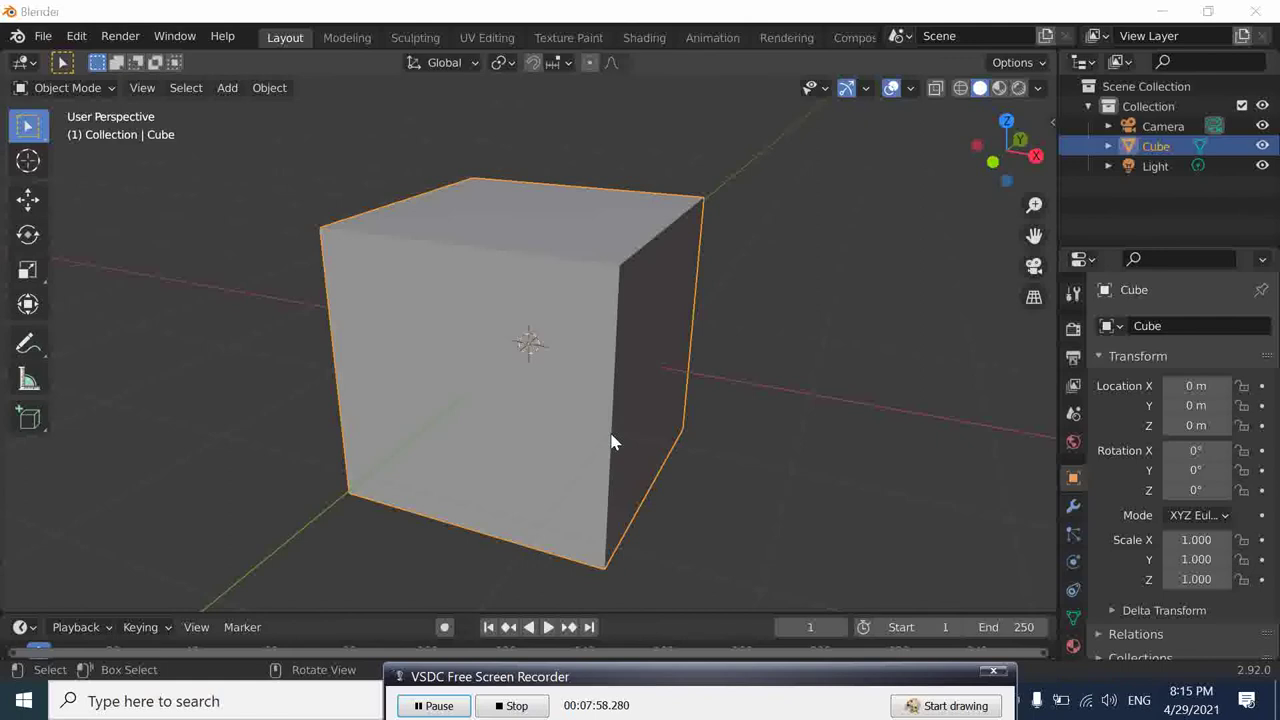
pyautogui.scroll(-1, 613, 442)
pyautogui.scroll(-1, 613, 442)
pyautogui.scroll(-1, 613, 442)
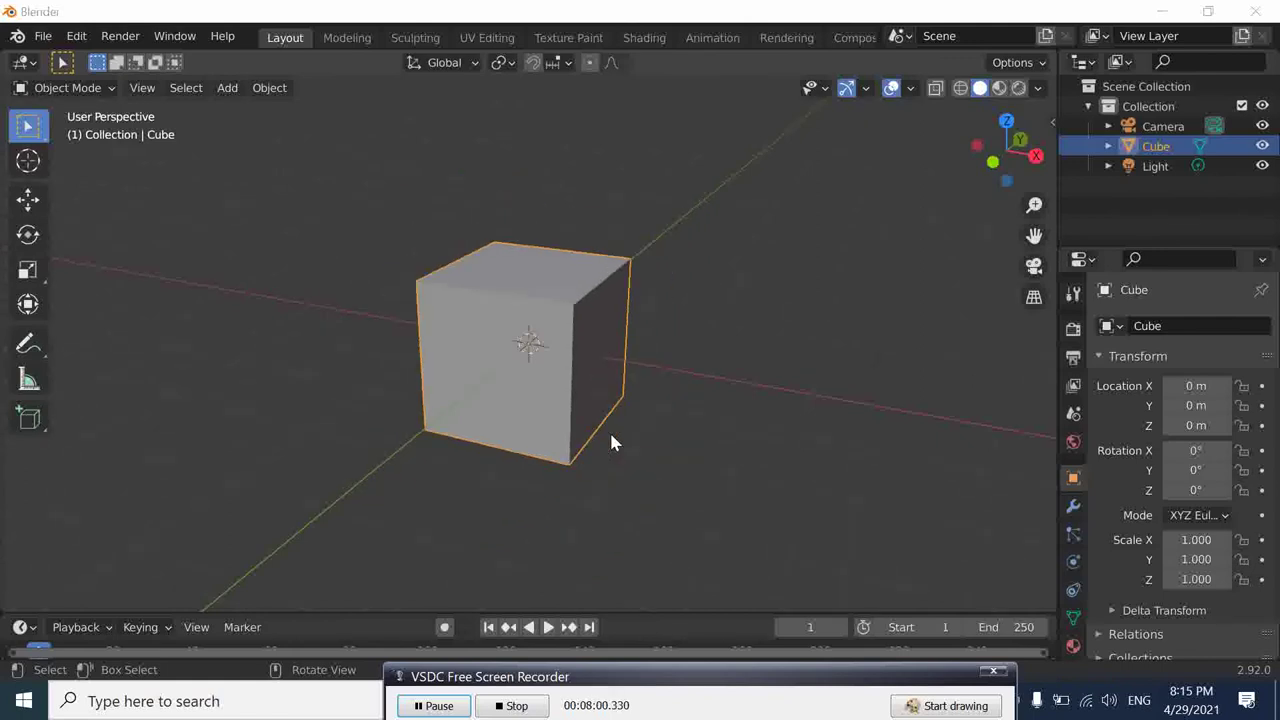
pyautogui.scroll(-1, 613, 442)
pyautogui.scroll(-1, 613, 442)
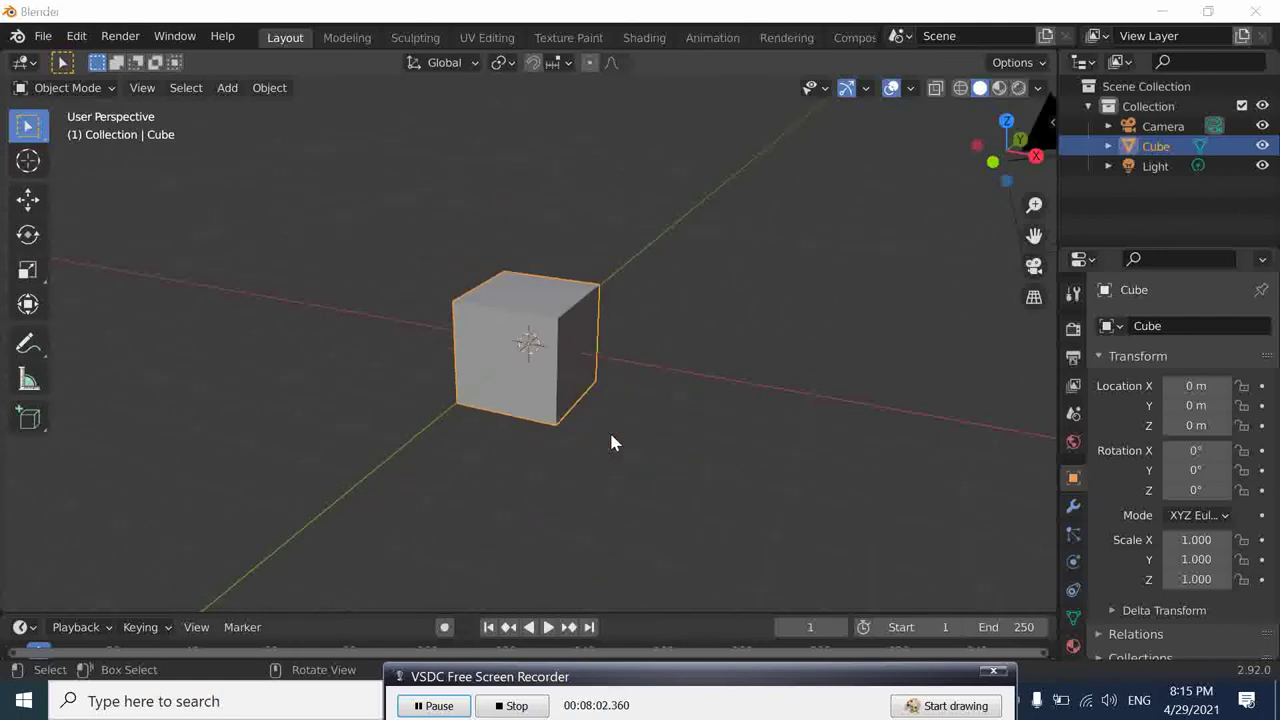
pyautogui.scroll(-3, 613, 442)
pyautogui.scroll(-2, 613, 442)
pyautogui.scroll(1, 613, 442)
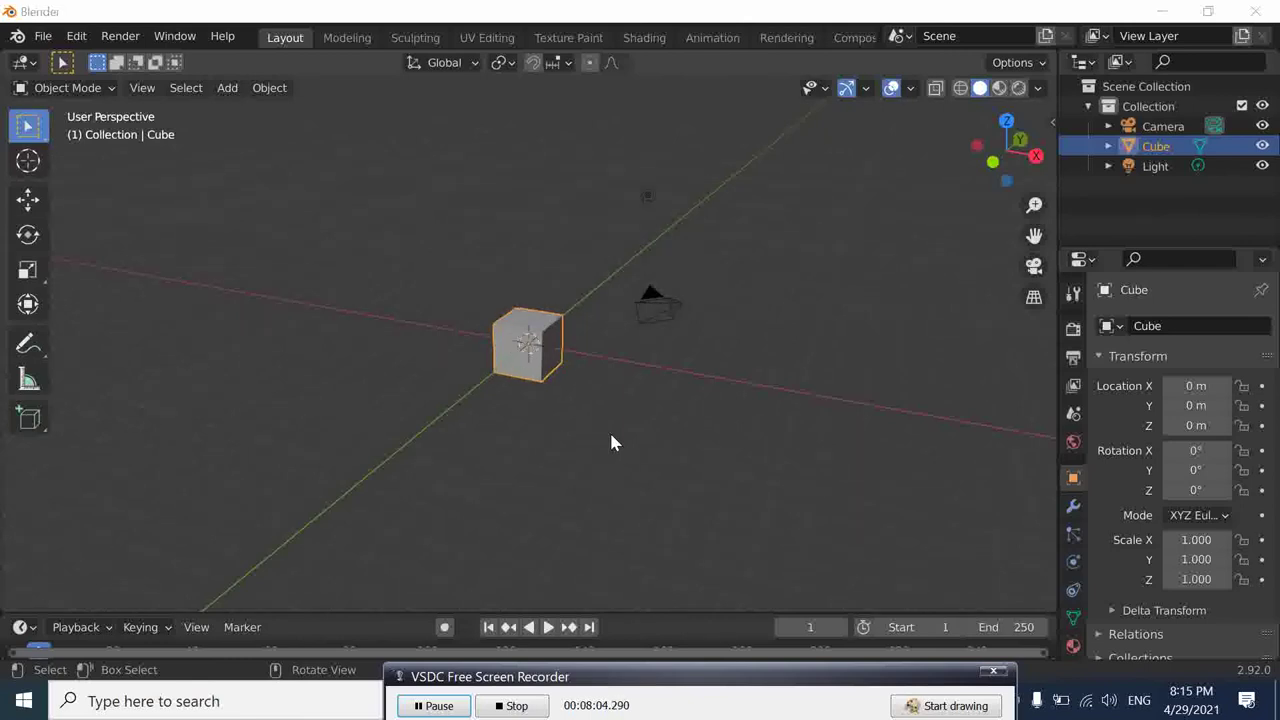
pyautogui.scroll(2, 613, 442)
pyautogui.scroll(3, 613, 442)
pyautogui.scroll(1, 613, 442)
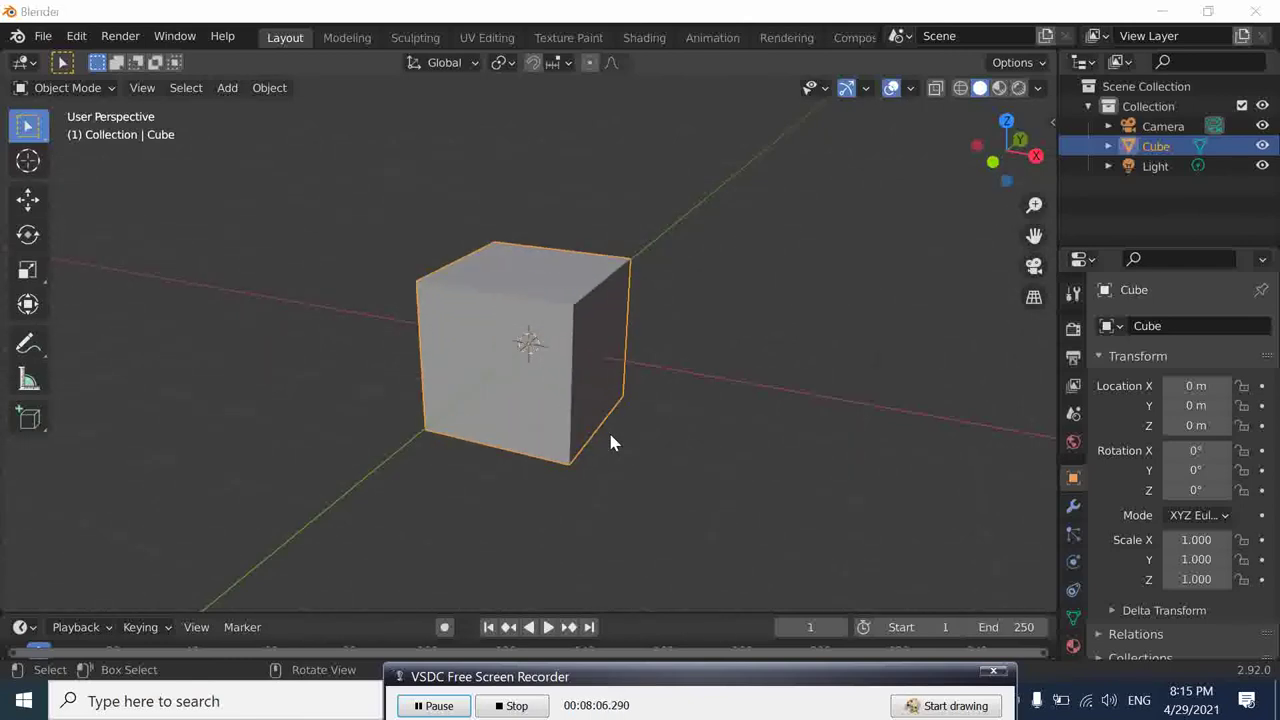
pyautogui.scroll(1, 613, 442)
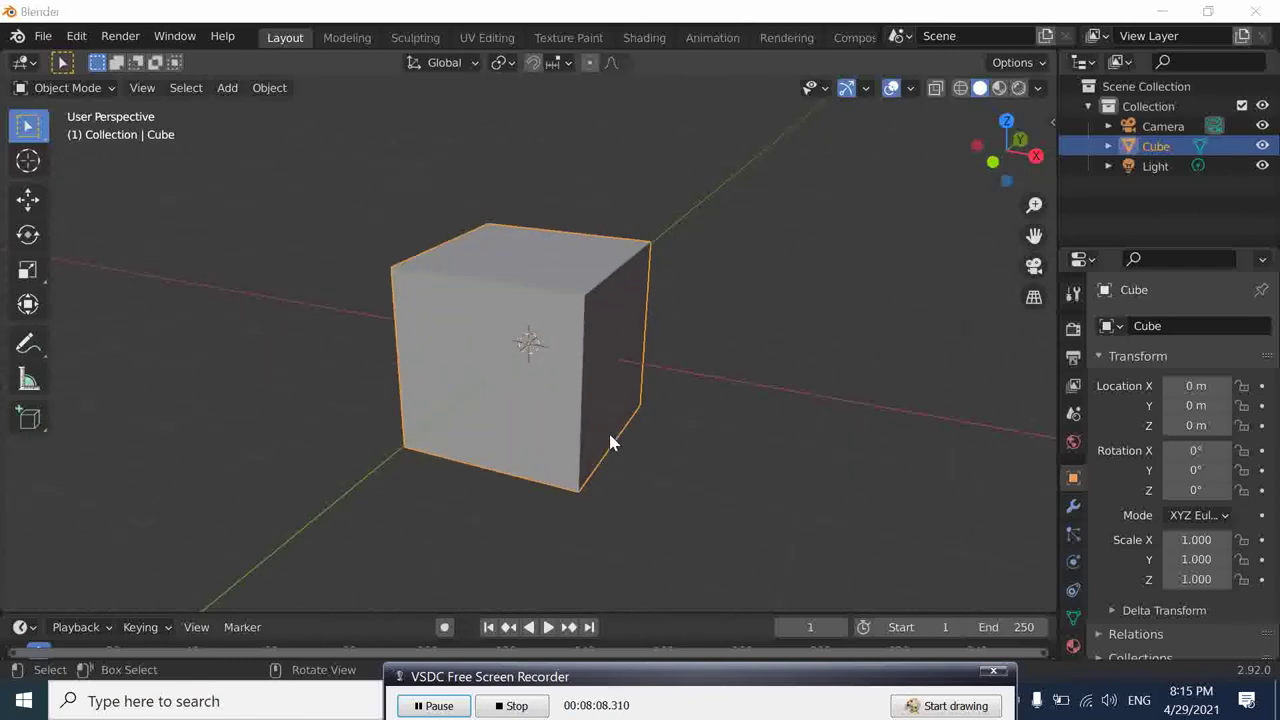
pyautogui.scroll(1, 610, 442)
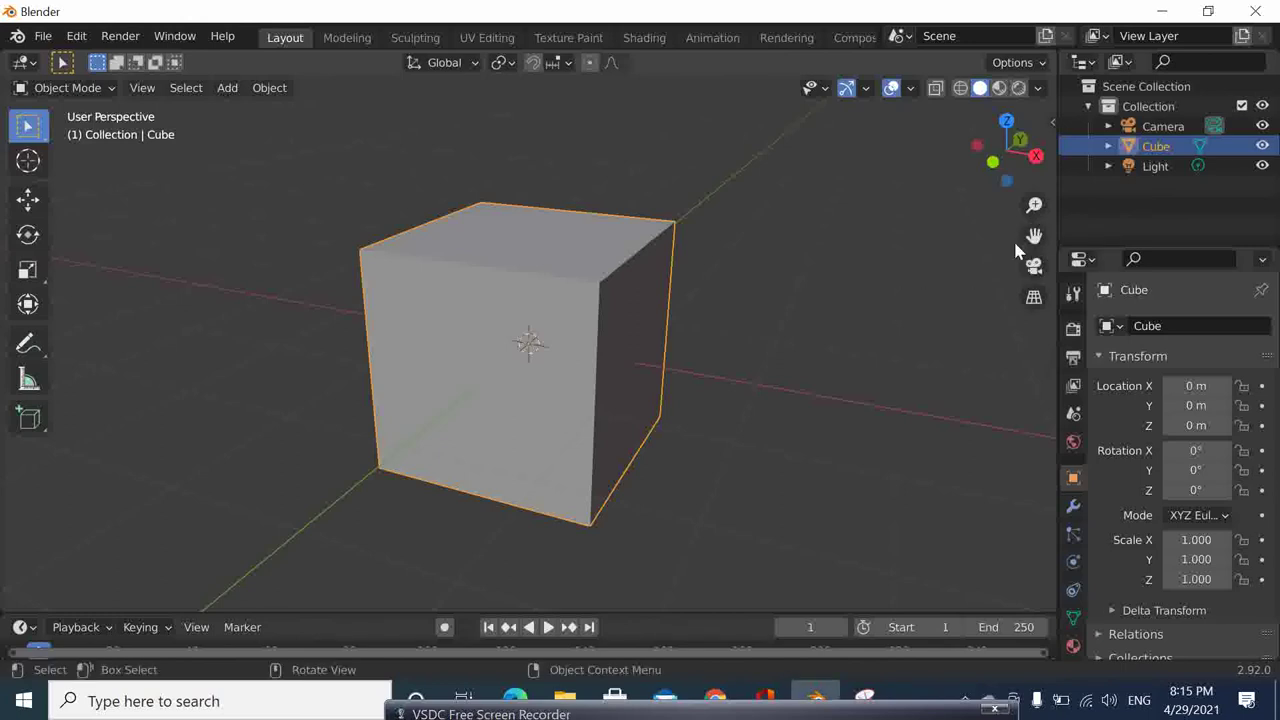
# Deselect the cube and pan the view so it sits slightly right of centre.
pyautogui.click(914, 288)
pyautogui.moveTo(1034, 235); pyautogui.dragTo(864, 195)
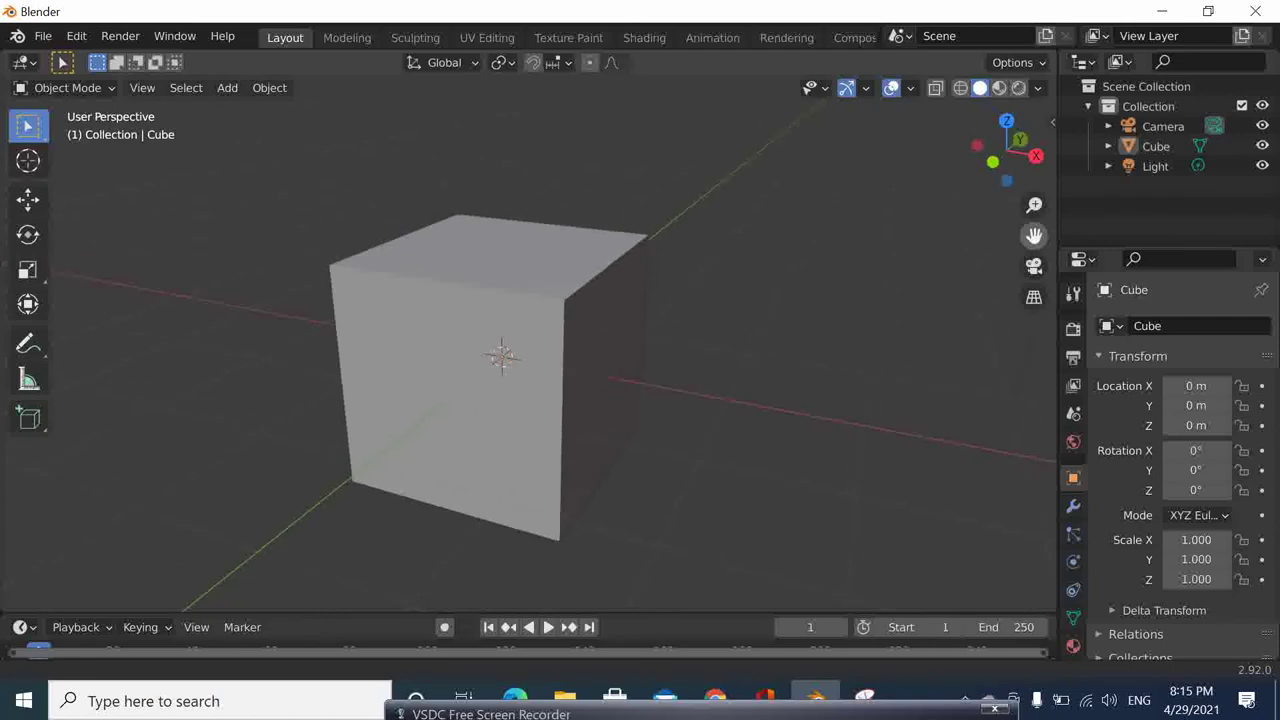
pyautogui.moveTo(1034, 235); pyautogui.dragTo(1034, 235)
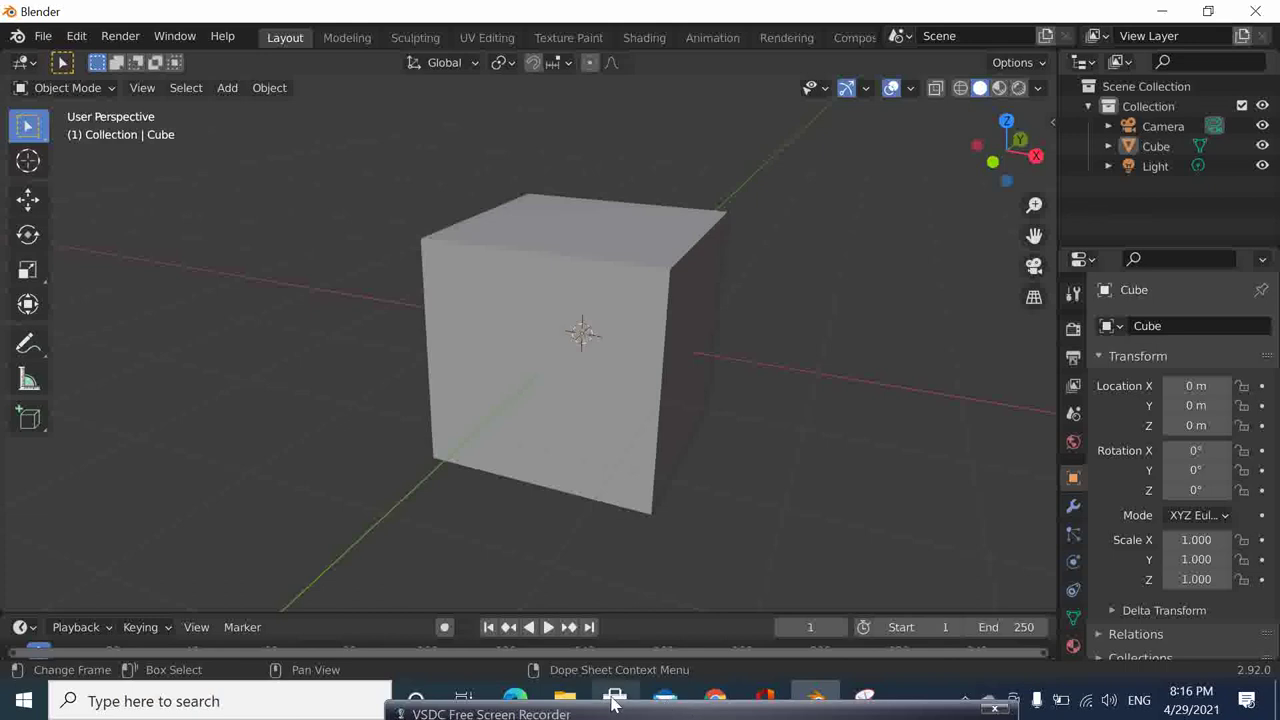
pyautogui.click(550, 712)
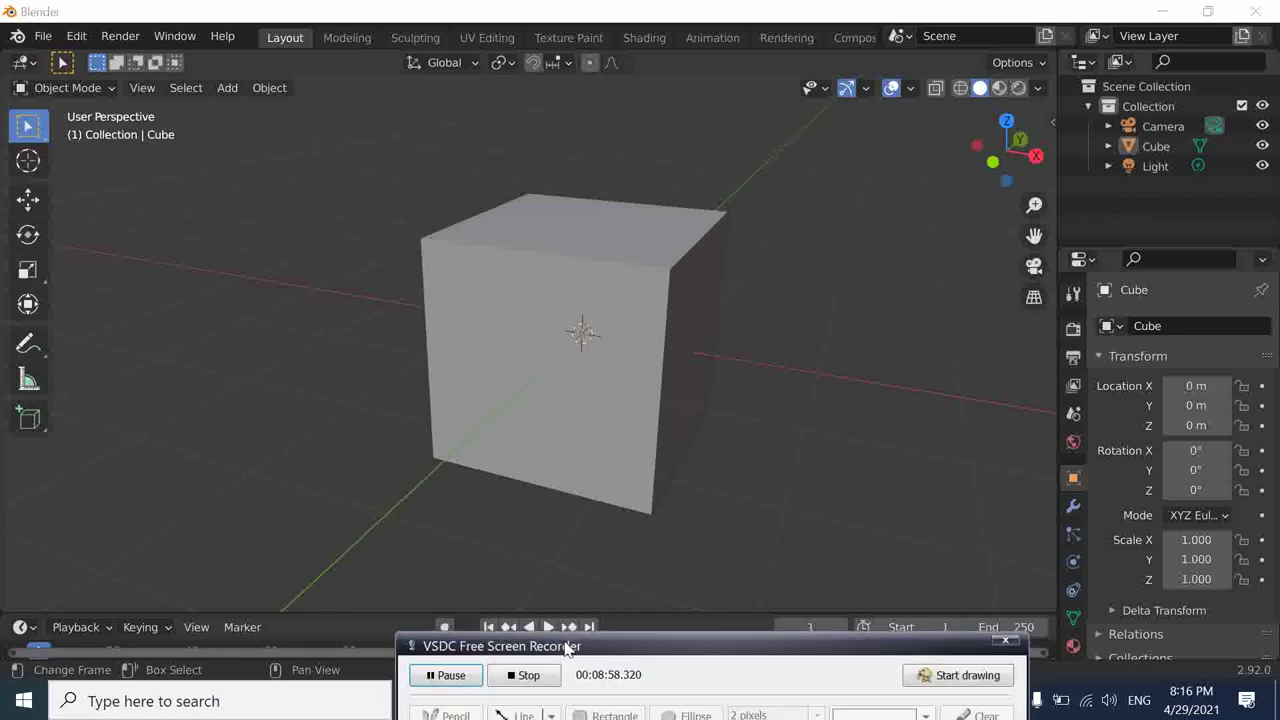
pyautogui.moveTo(565, 648); pyautogui.dragTo(570, 686)
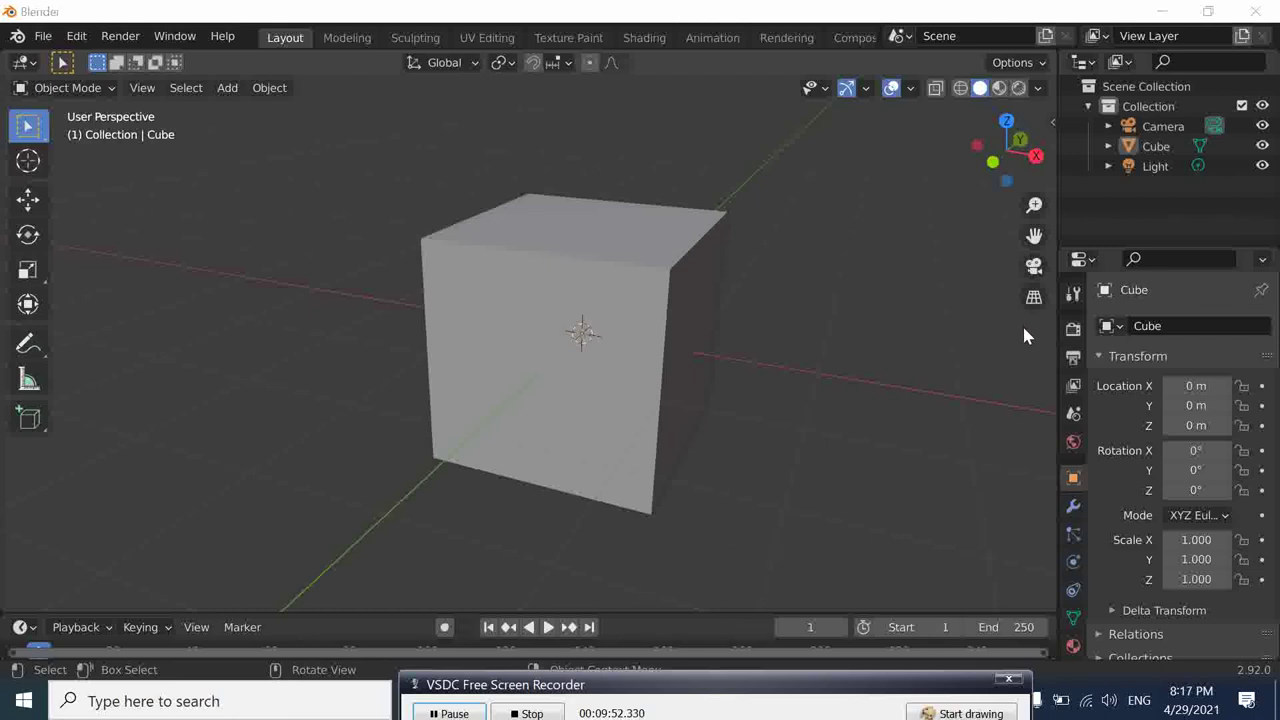
# Switch to orthographic, enter camera view, and zoom around the cube in the camera frame.
pyautogui.click(1034, 298)
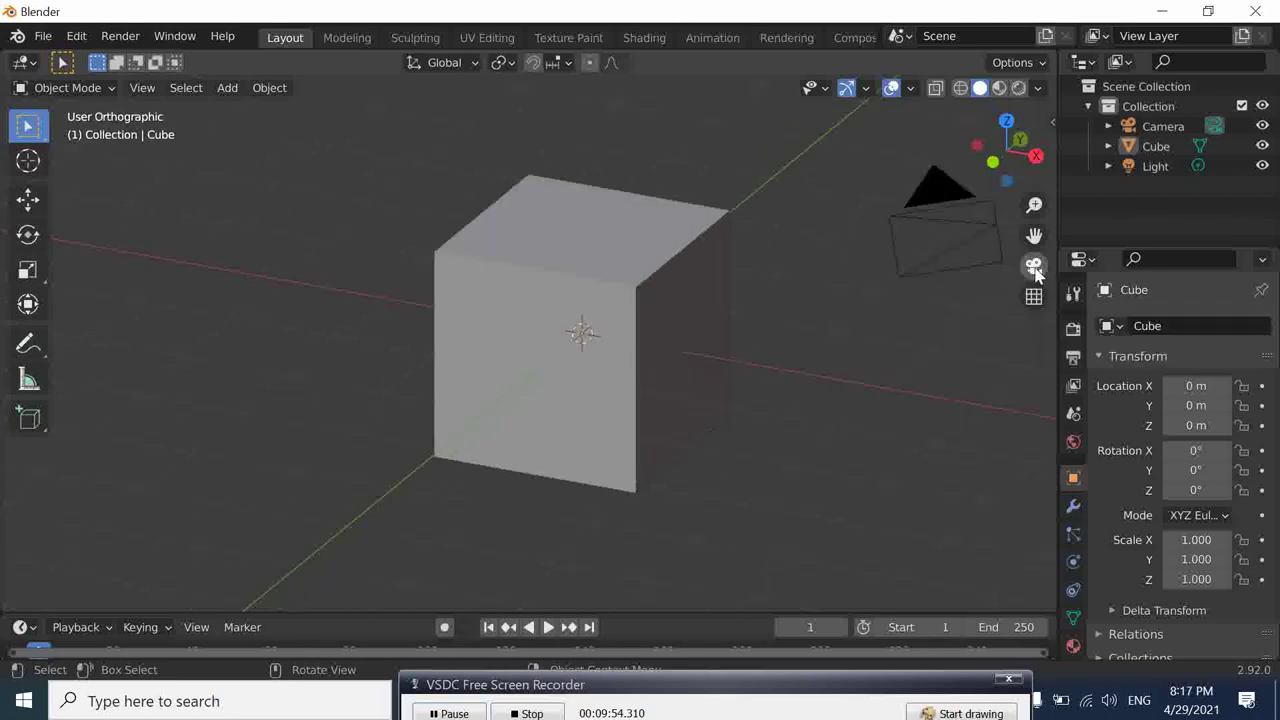
pyautogui.click(1034, 266)
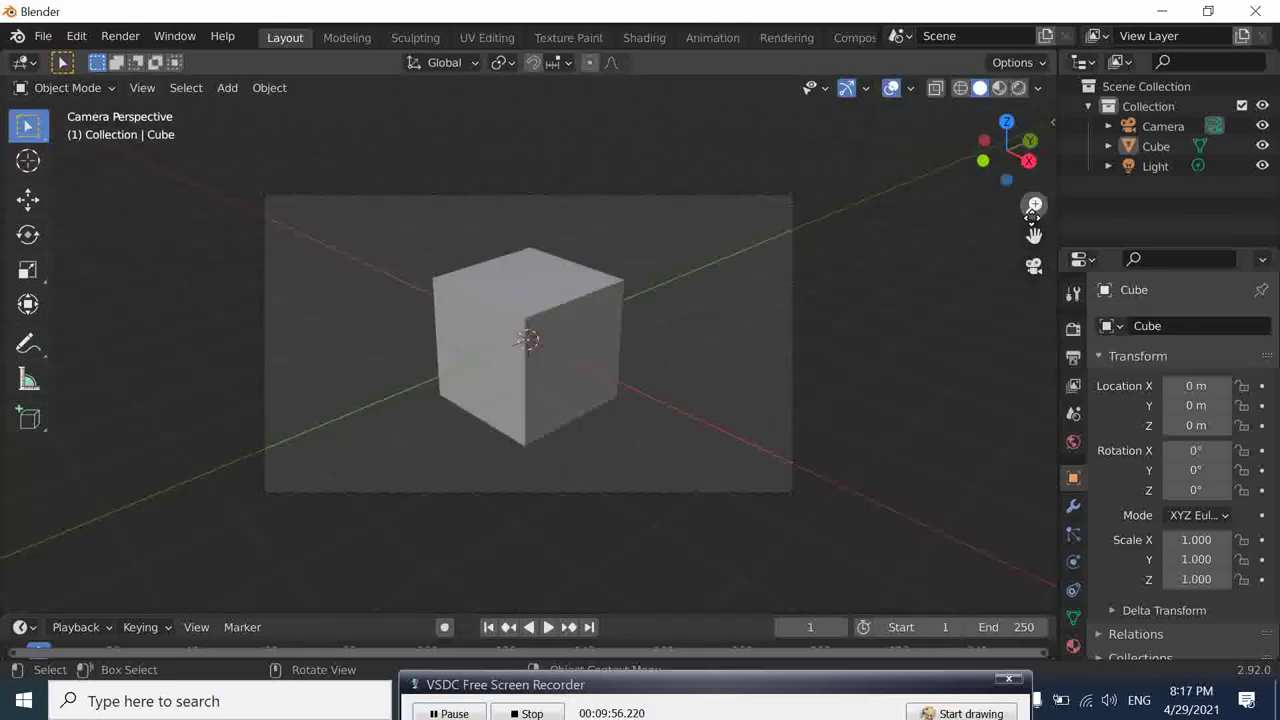
pyautogui.scroll(-1, 870, 281)
pyautogui.scroll(-2, 870, 281)
pyautogui.scroll(-2, 870, 281)
pyautogui.scroll(2, 870, 281)
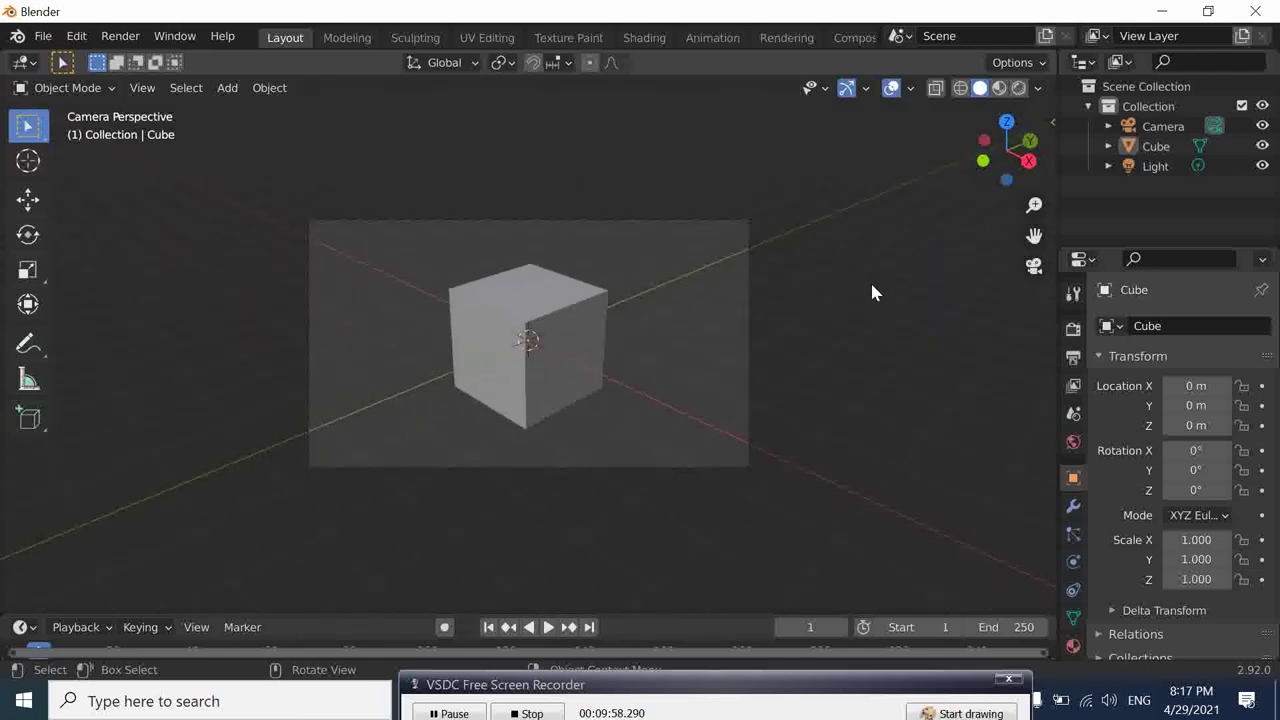
pyautogui.scroll(2, 870, 281)
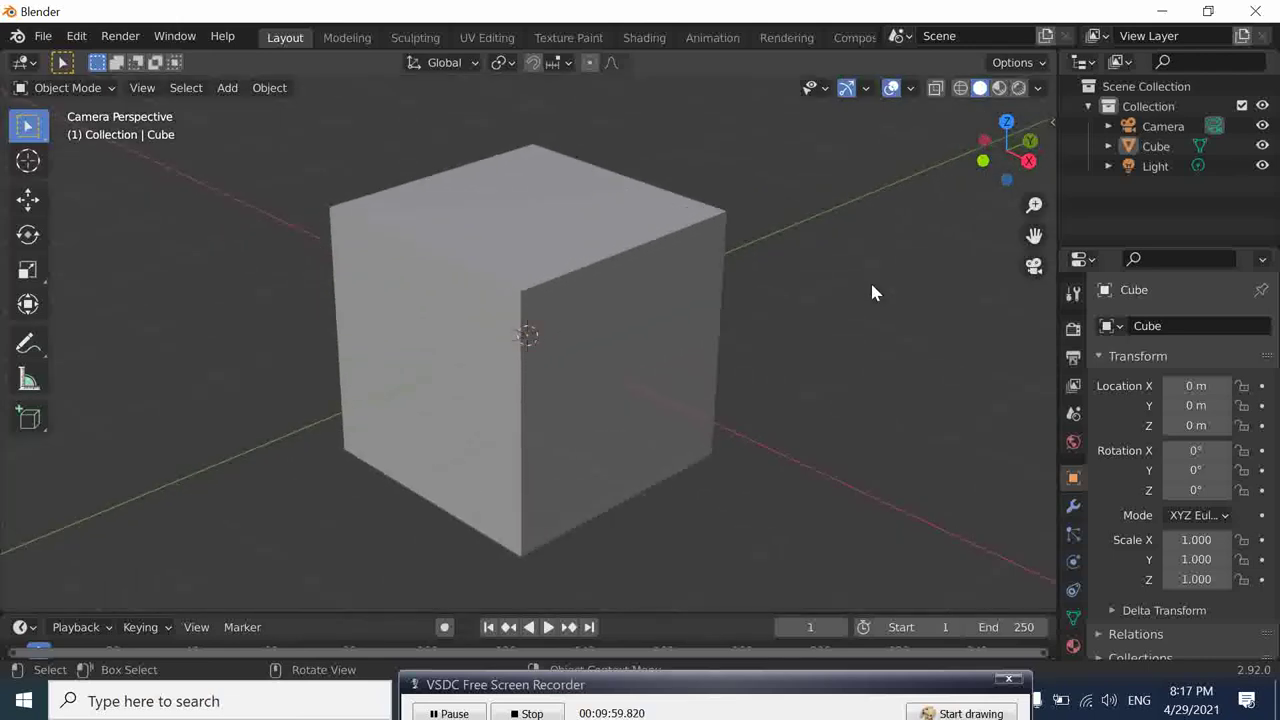
pyautogui.scroll(-1, 872, 292)
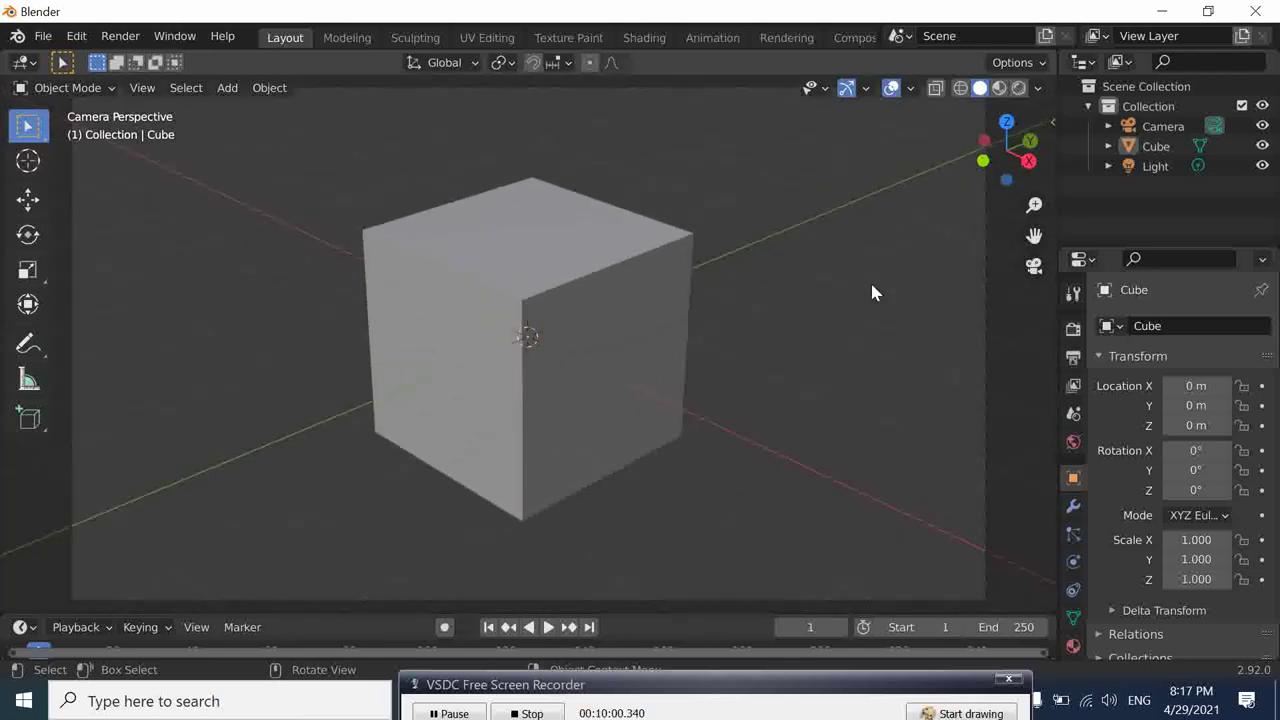
pyautogui.scroll(-2, 872, 292)
pyautogui.scroll(-1, 872, 292)
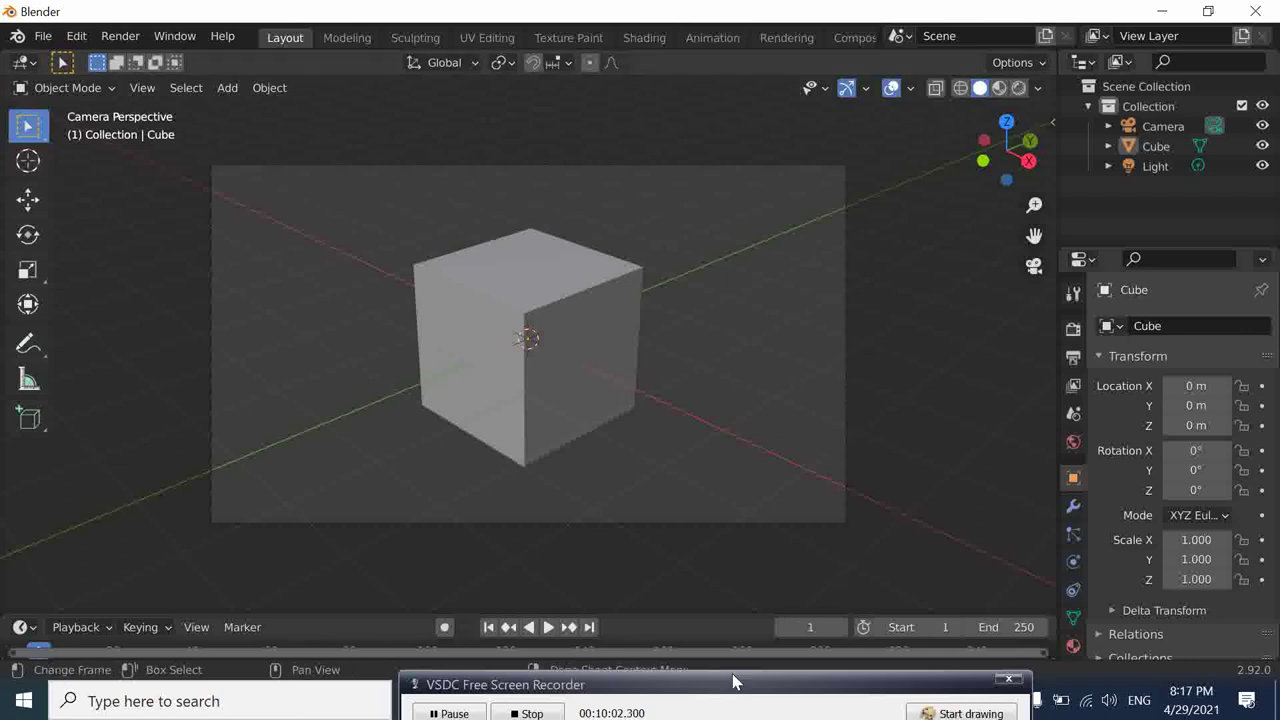